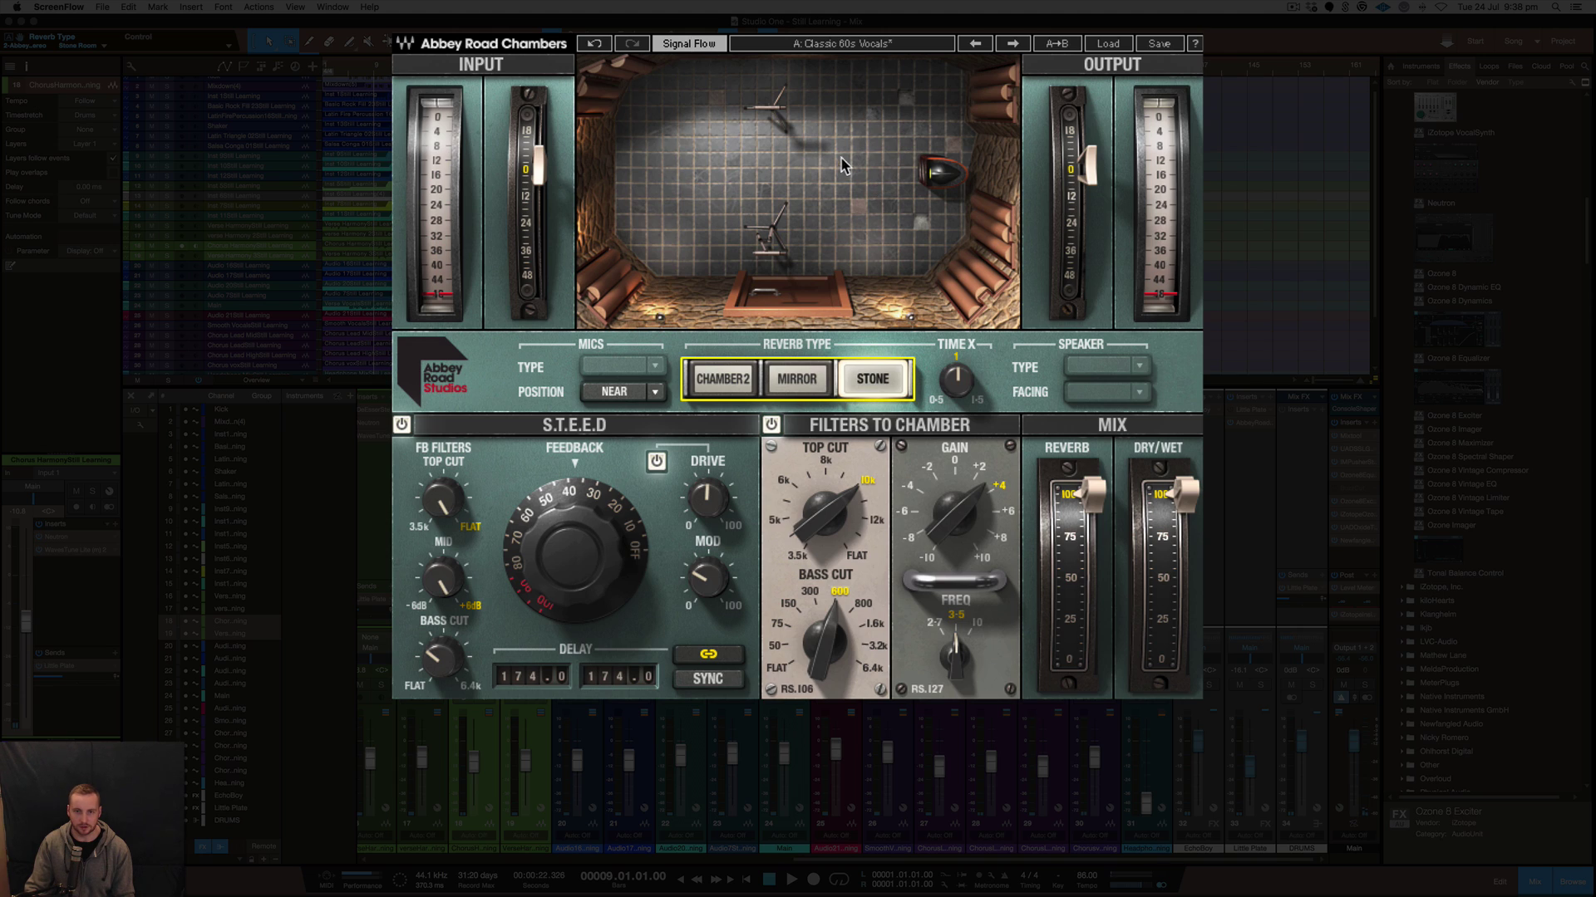
# - Audition the Far and Near mic positions and the Mirror room, then settle on Chamber 2
pyautogui.click(627, 395)
pyautogui.click(629, 395)
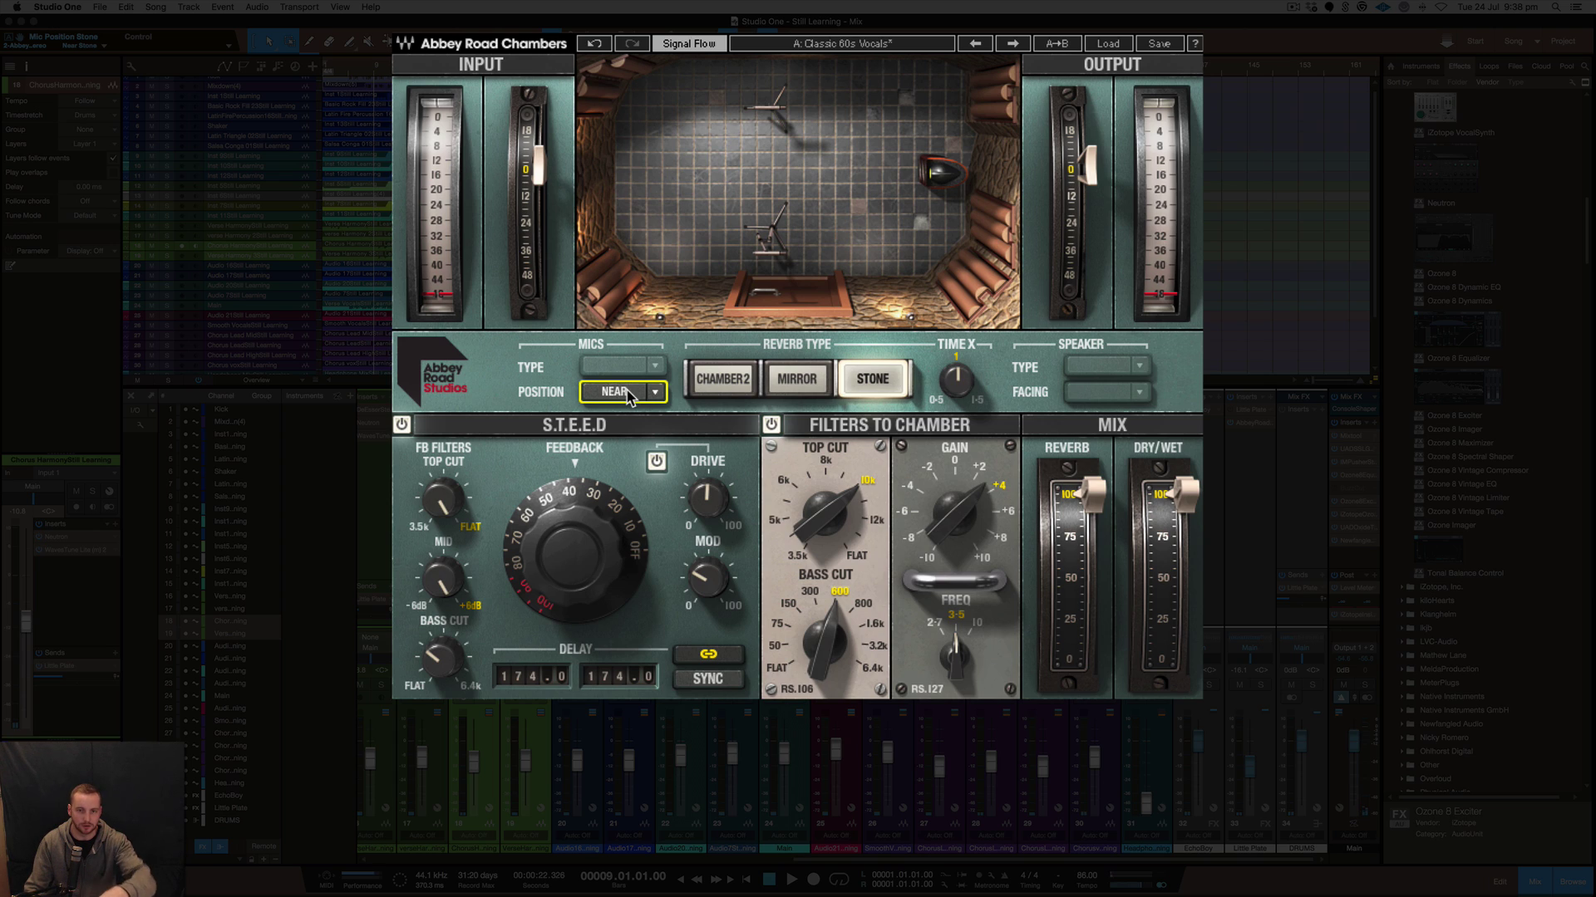
pyautogui.click(791, 381)
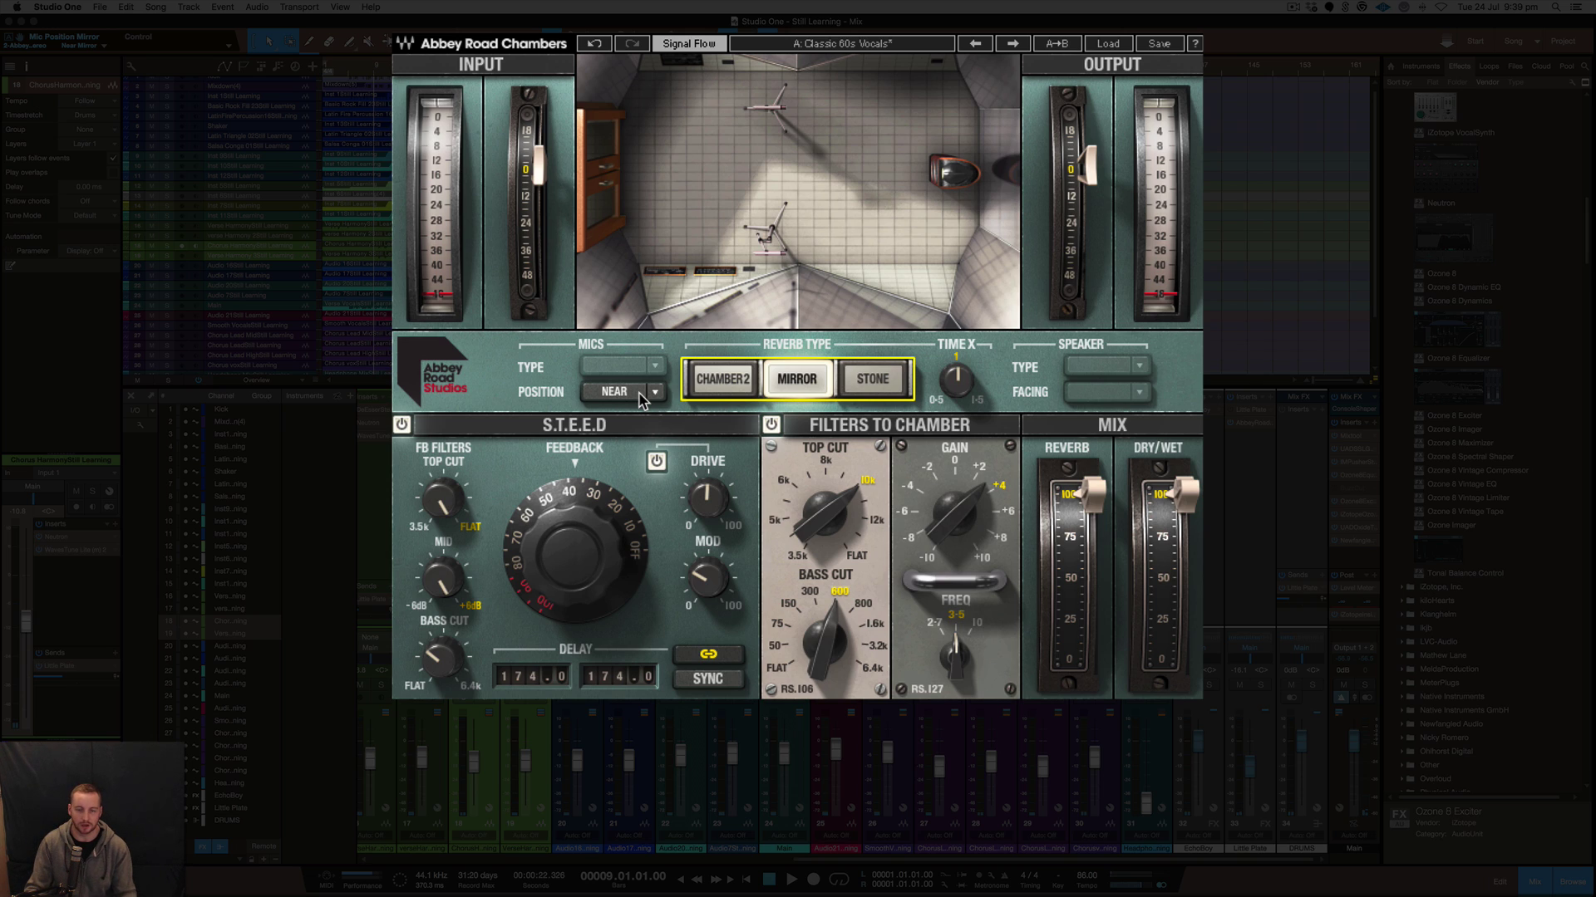
pyautogui.click(708, 380)
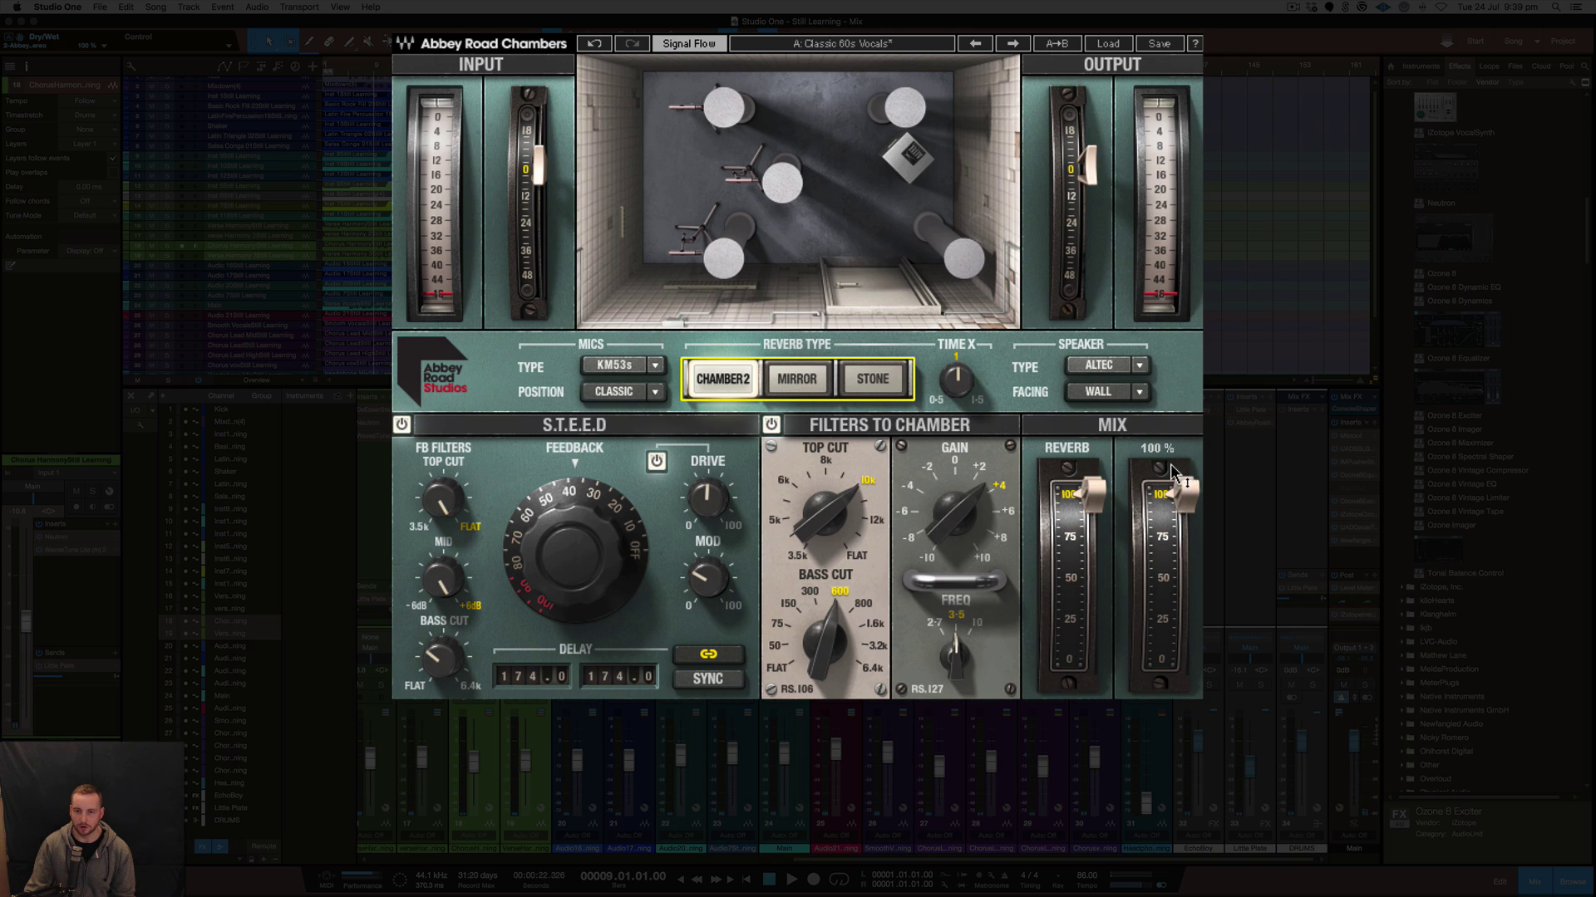
pyautogui.moveTo(1165, 501)
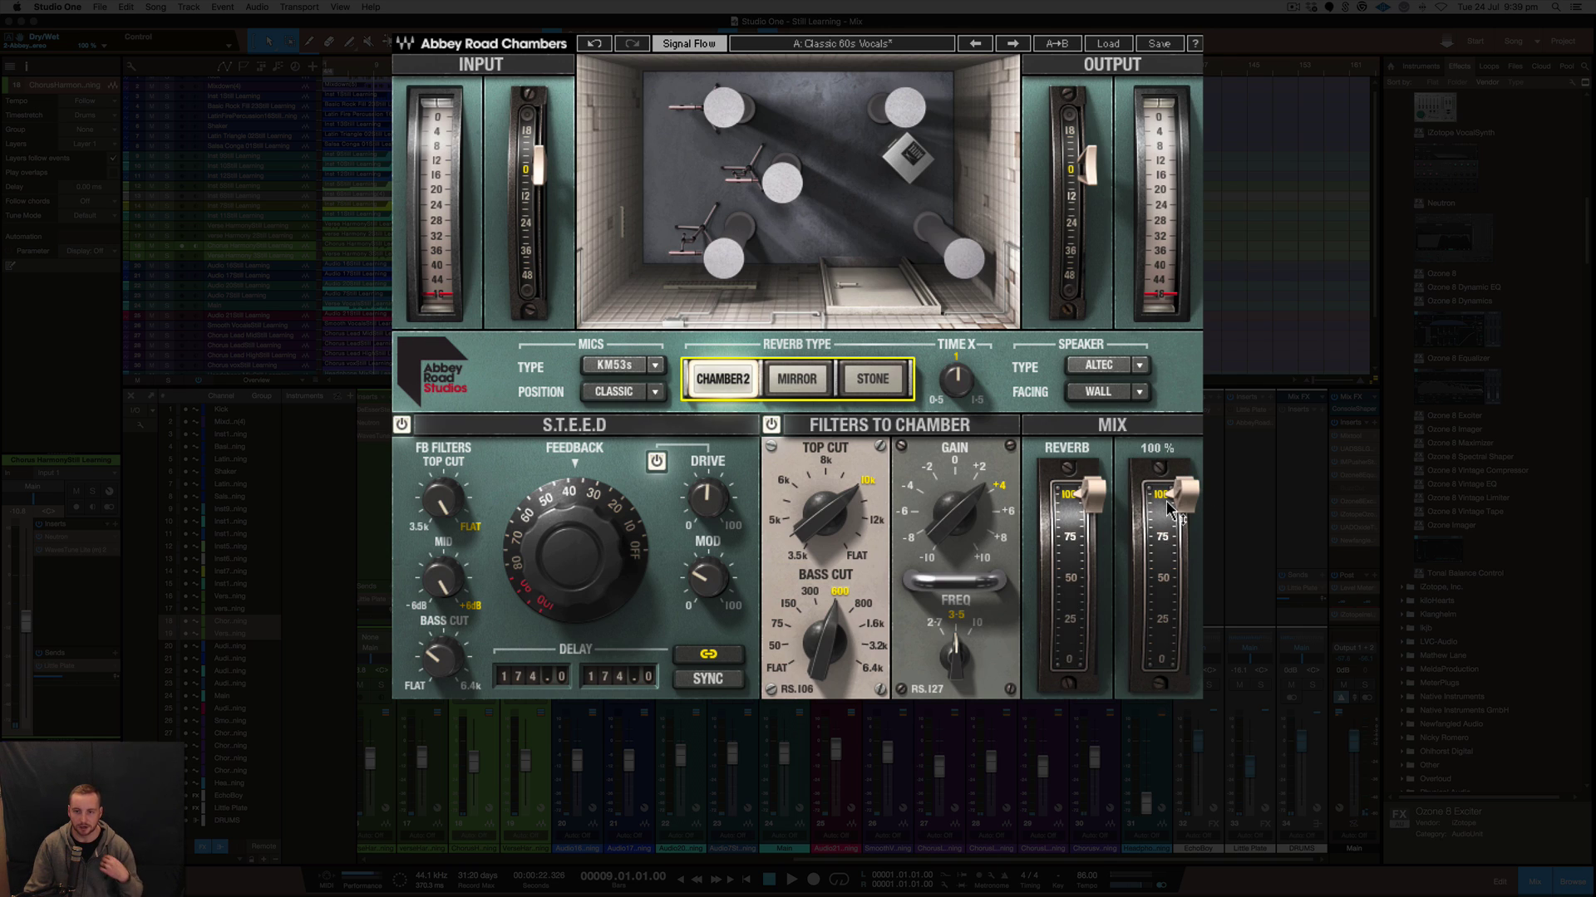
pyautogui.click(1098, 392)
pyautogui.click(1098, 392)
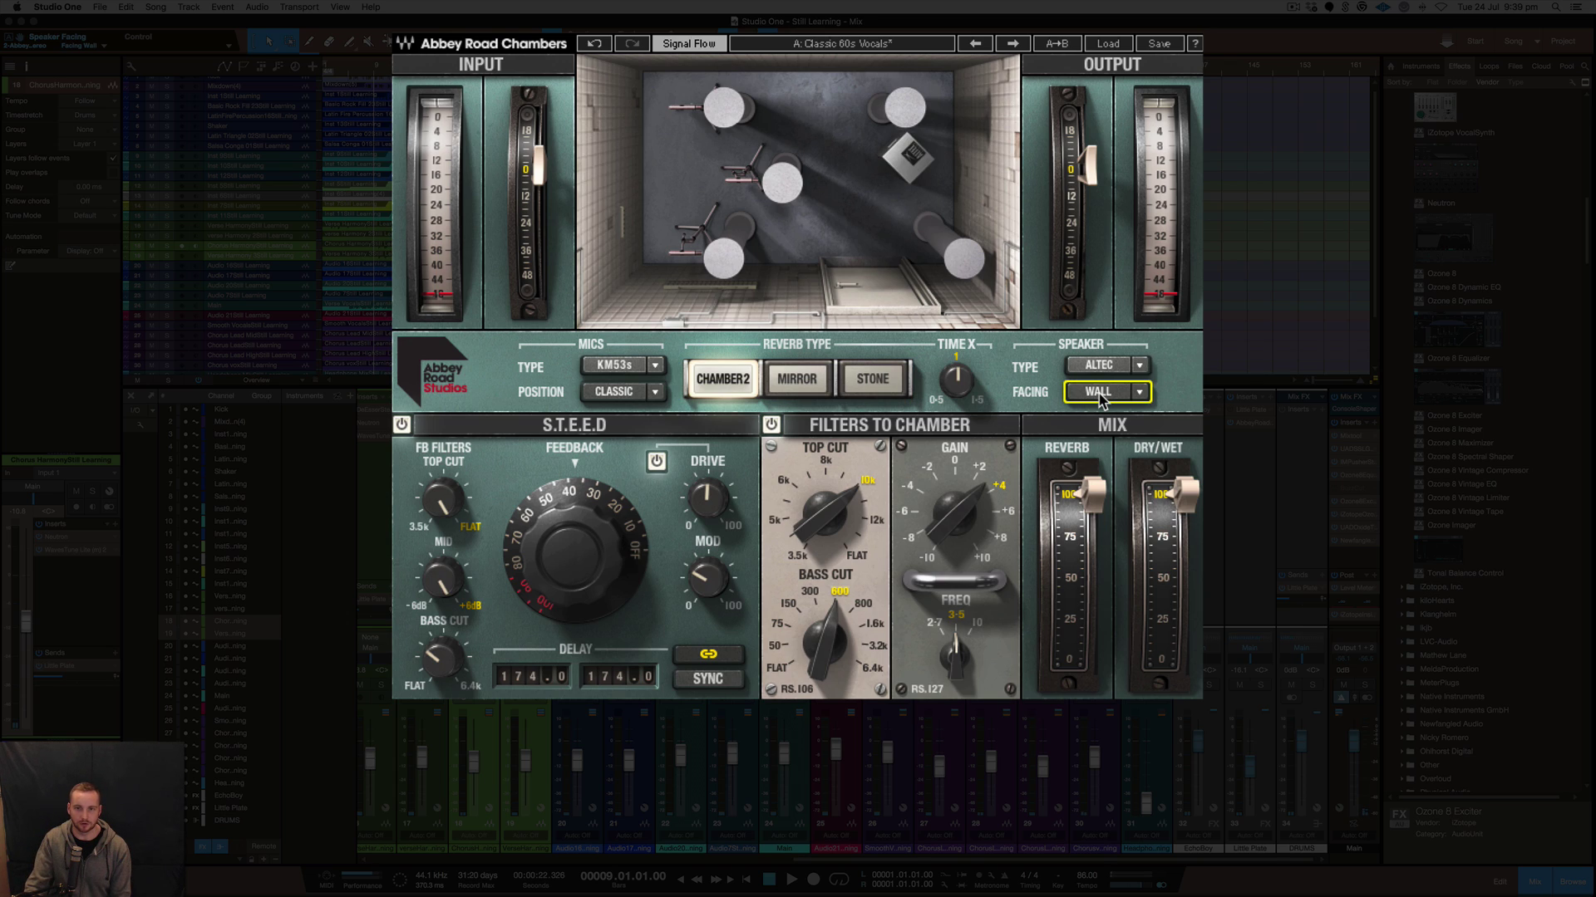
pyautogui.click(1098, 393)
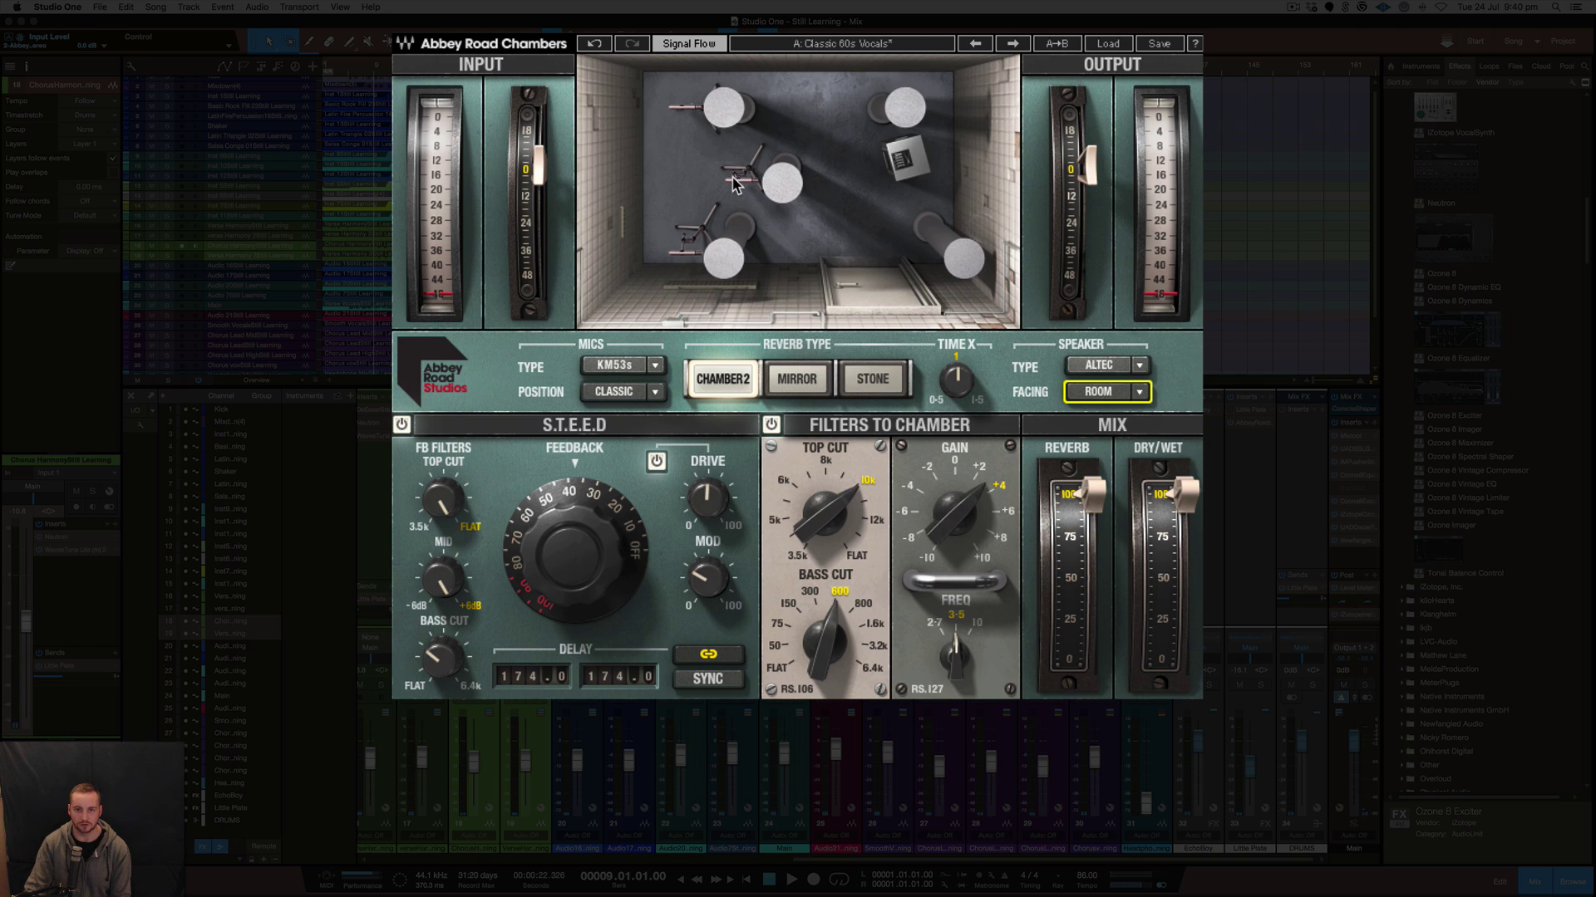
pyautogui.click(1095, 394)
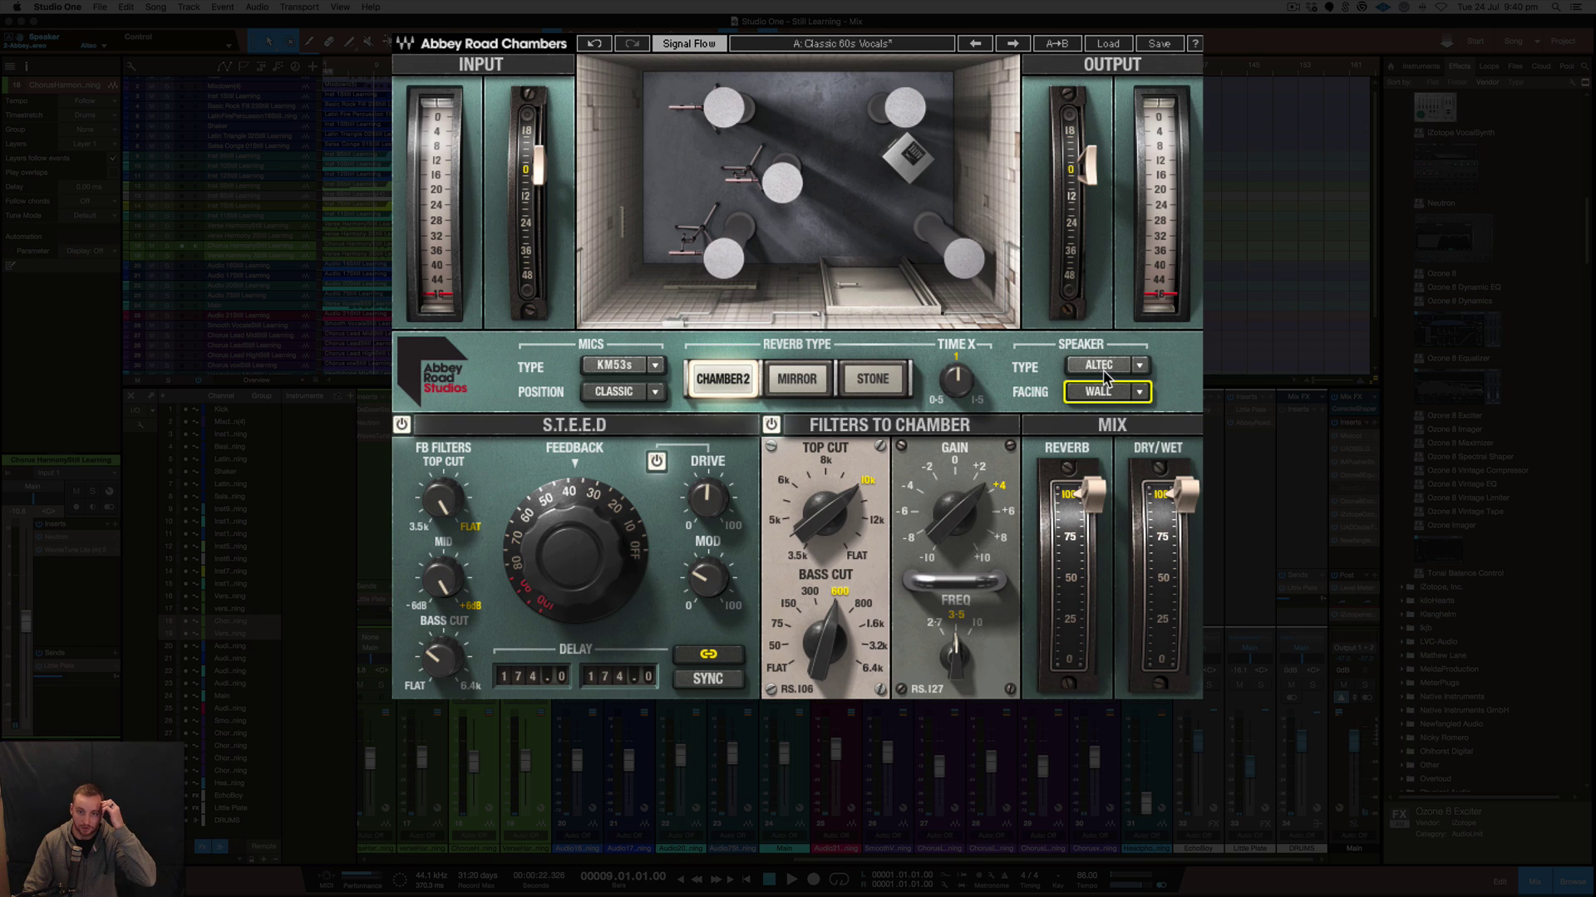
pyautogui.click(1102, 373)
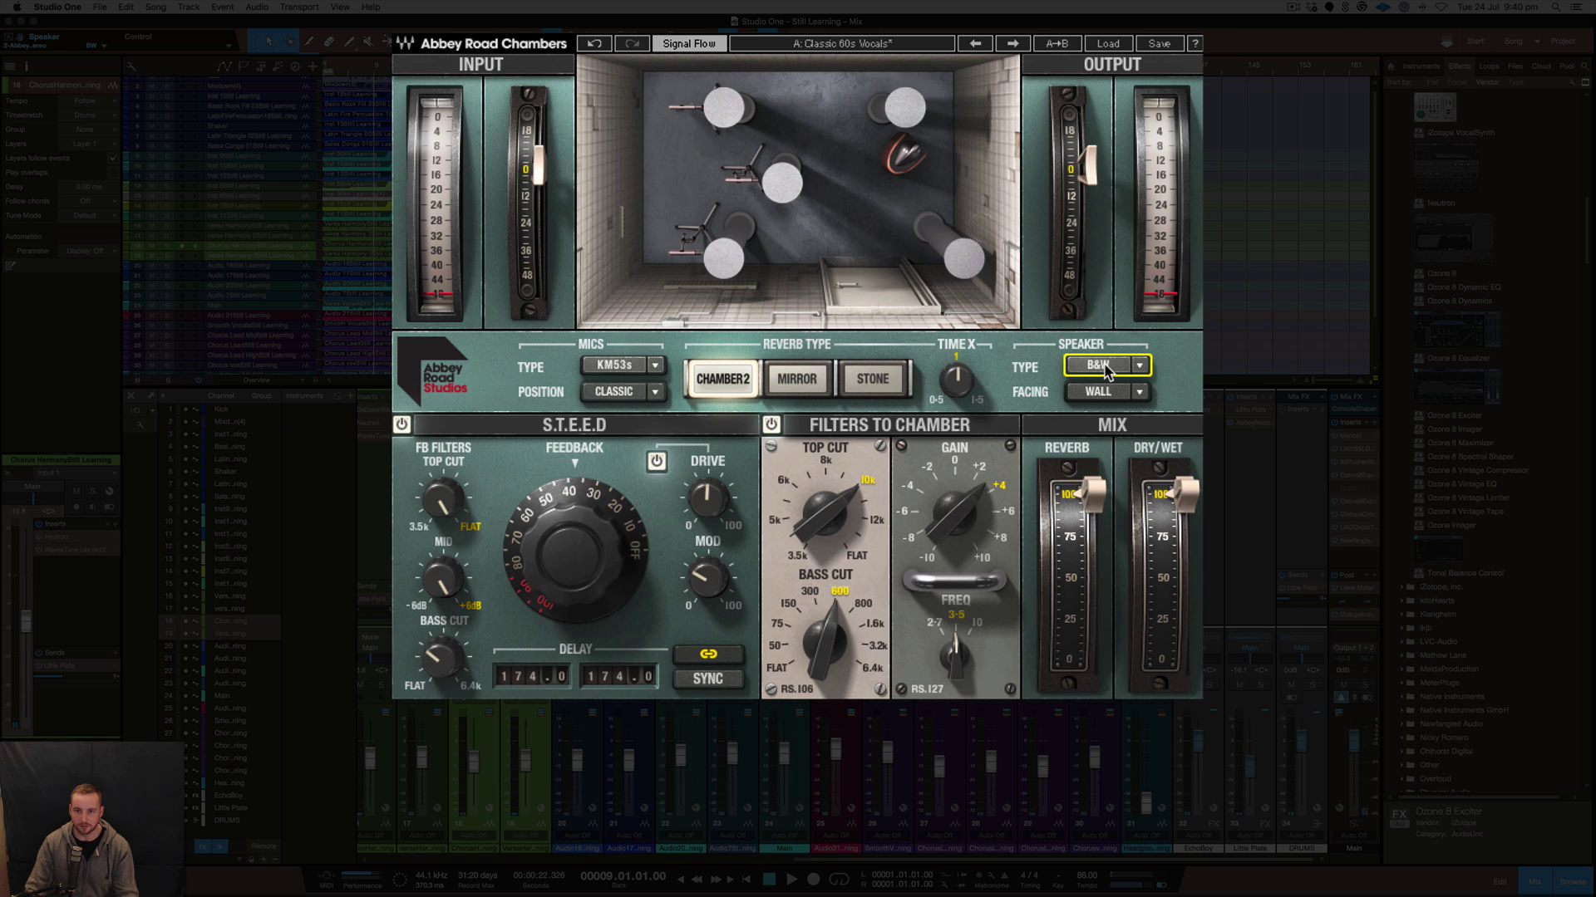
pyautogui.click(600, 370)
pyautogui.click(599, 371)
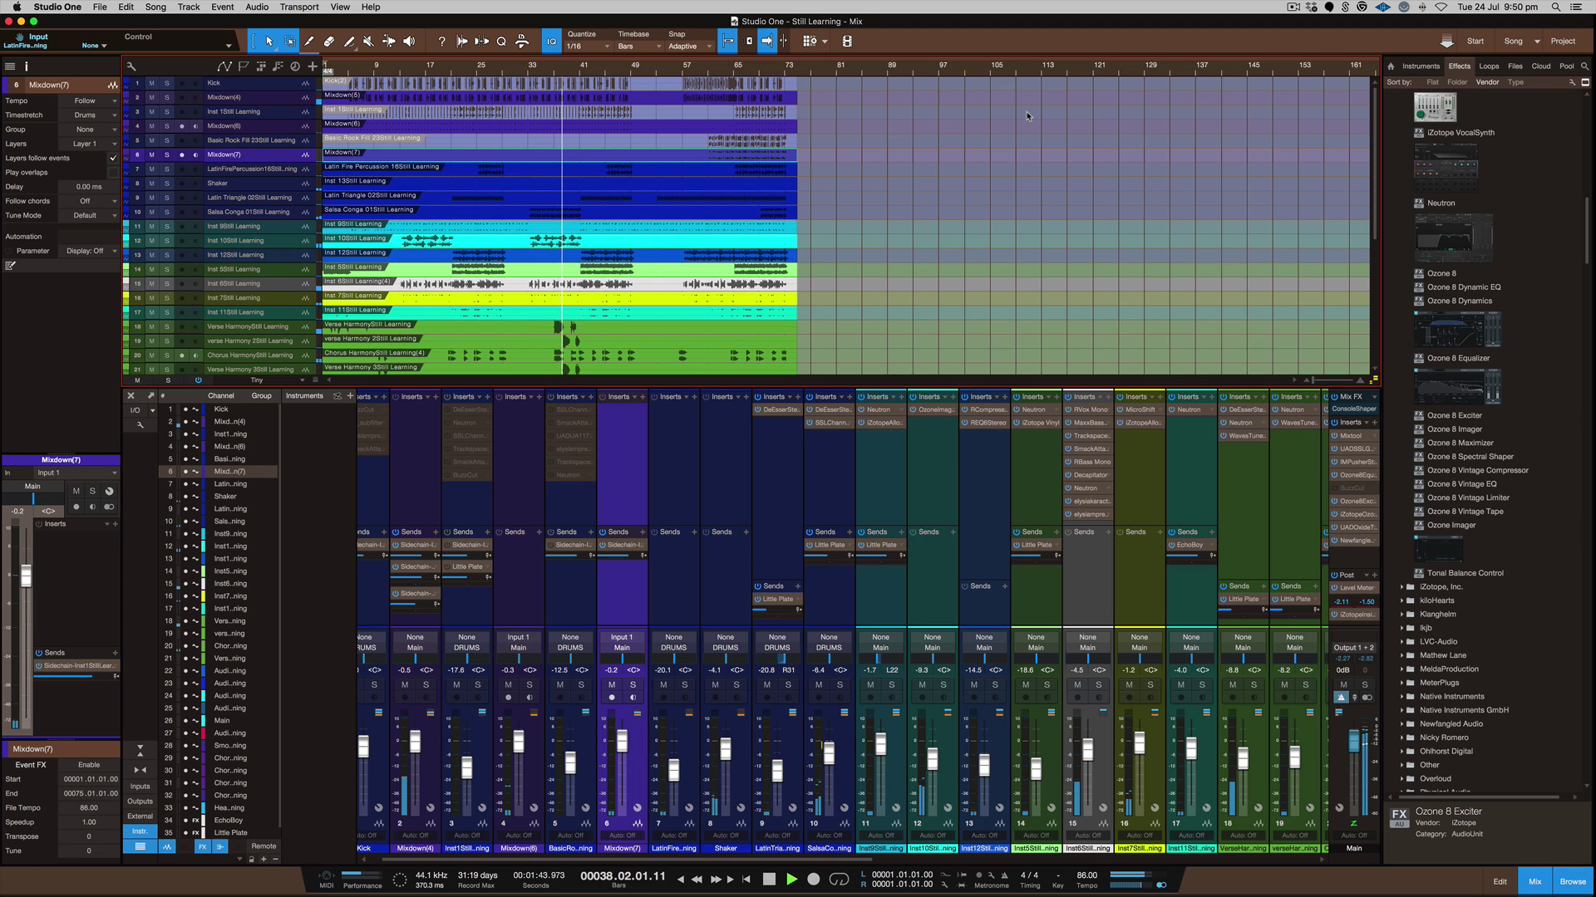
pyautogui.press('space')
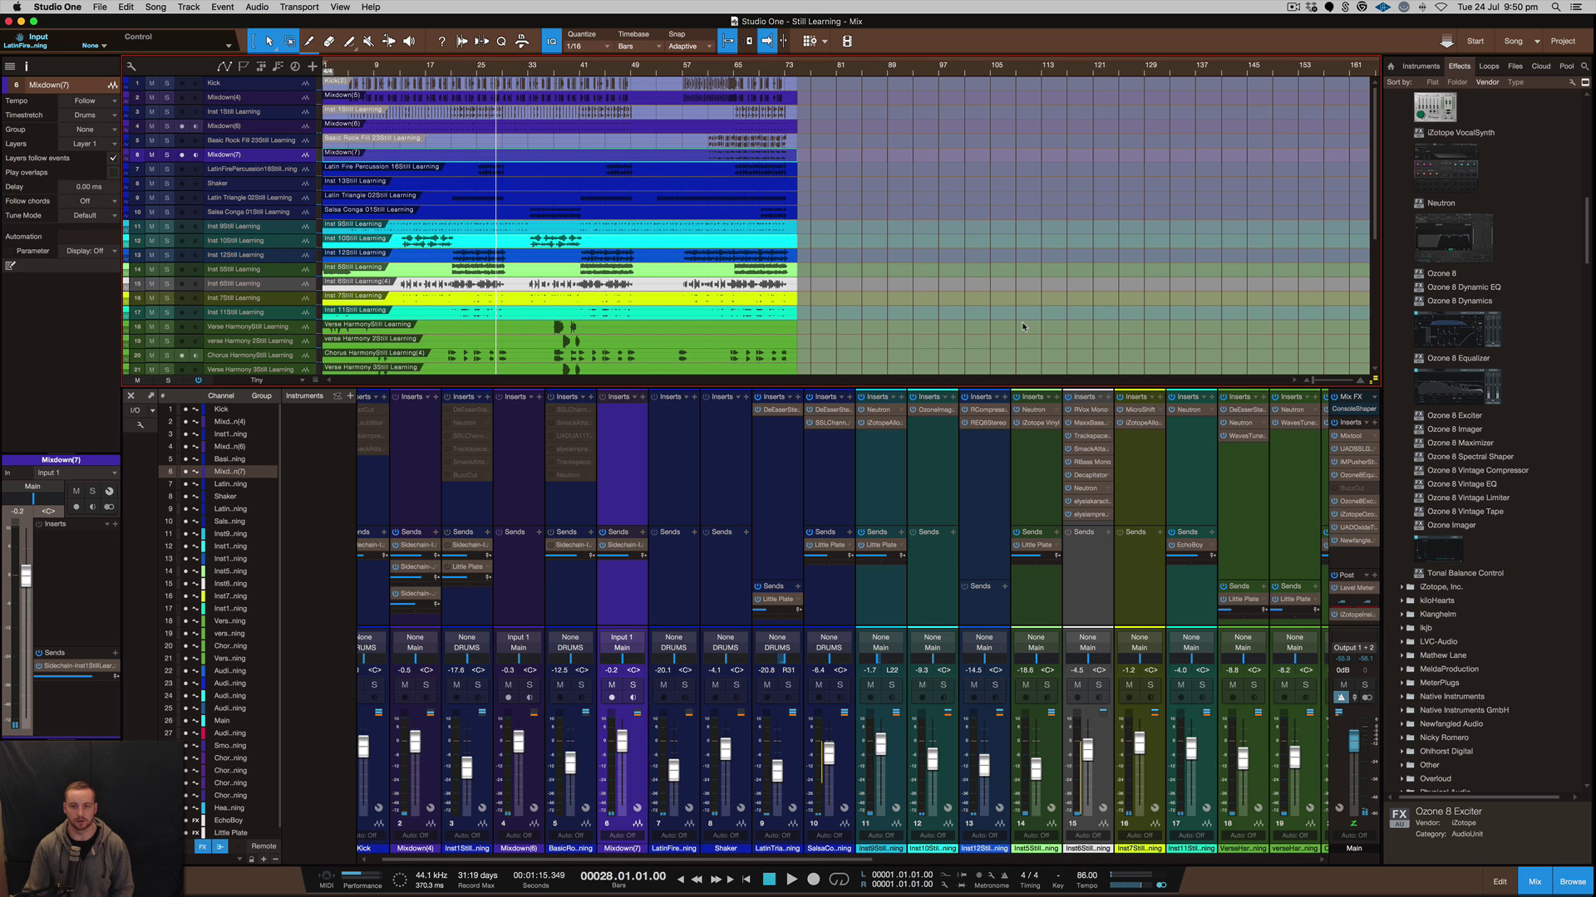
pyautogui.hscroll(15, 978, 471)
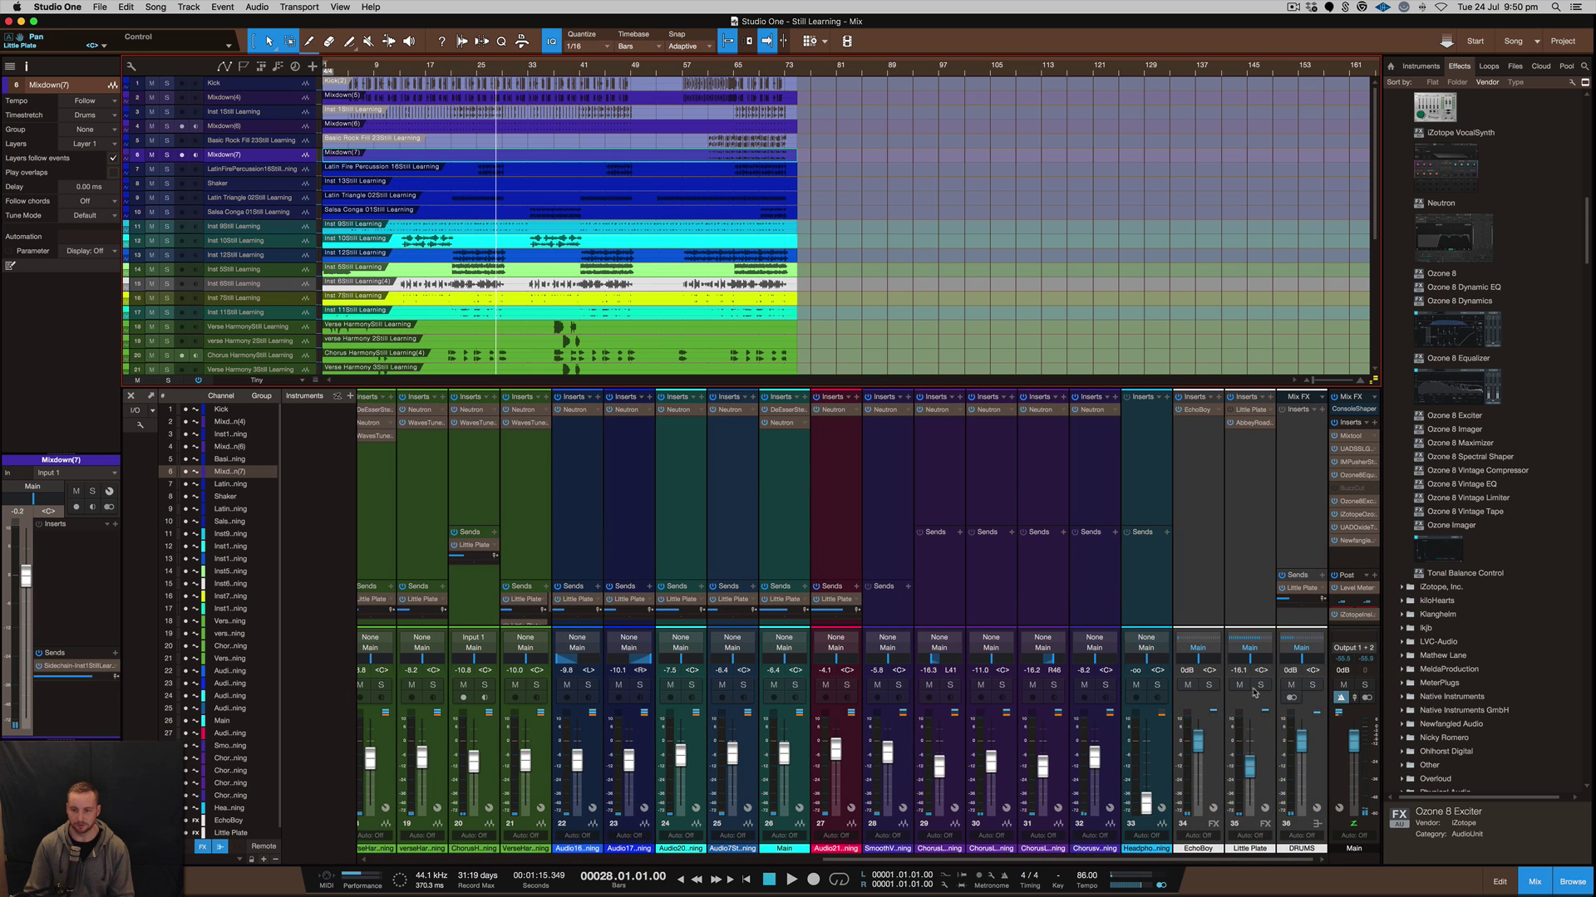
pyautogui.doubleClick(1249, 849)
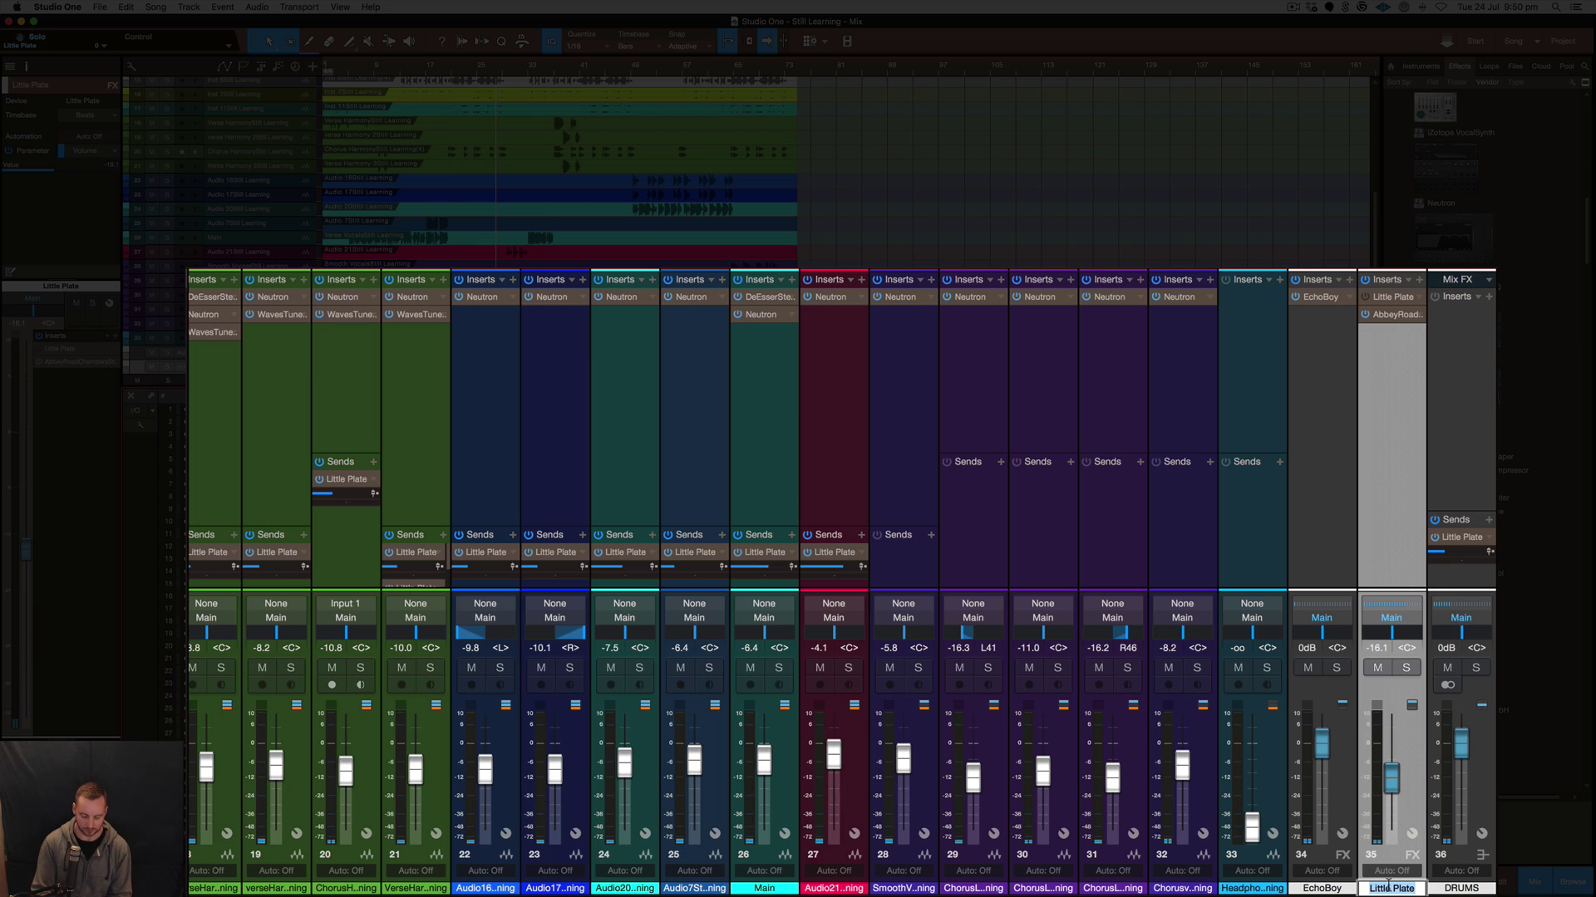
pyautogui.write('Abby')
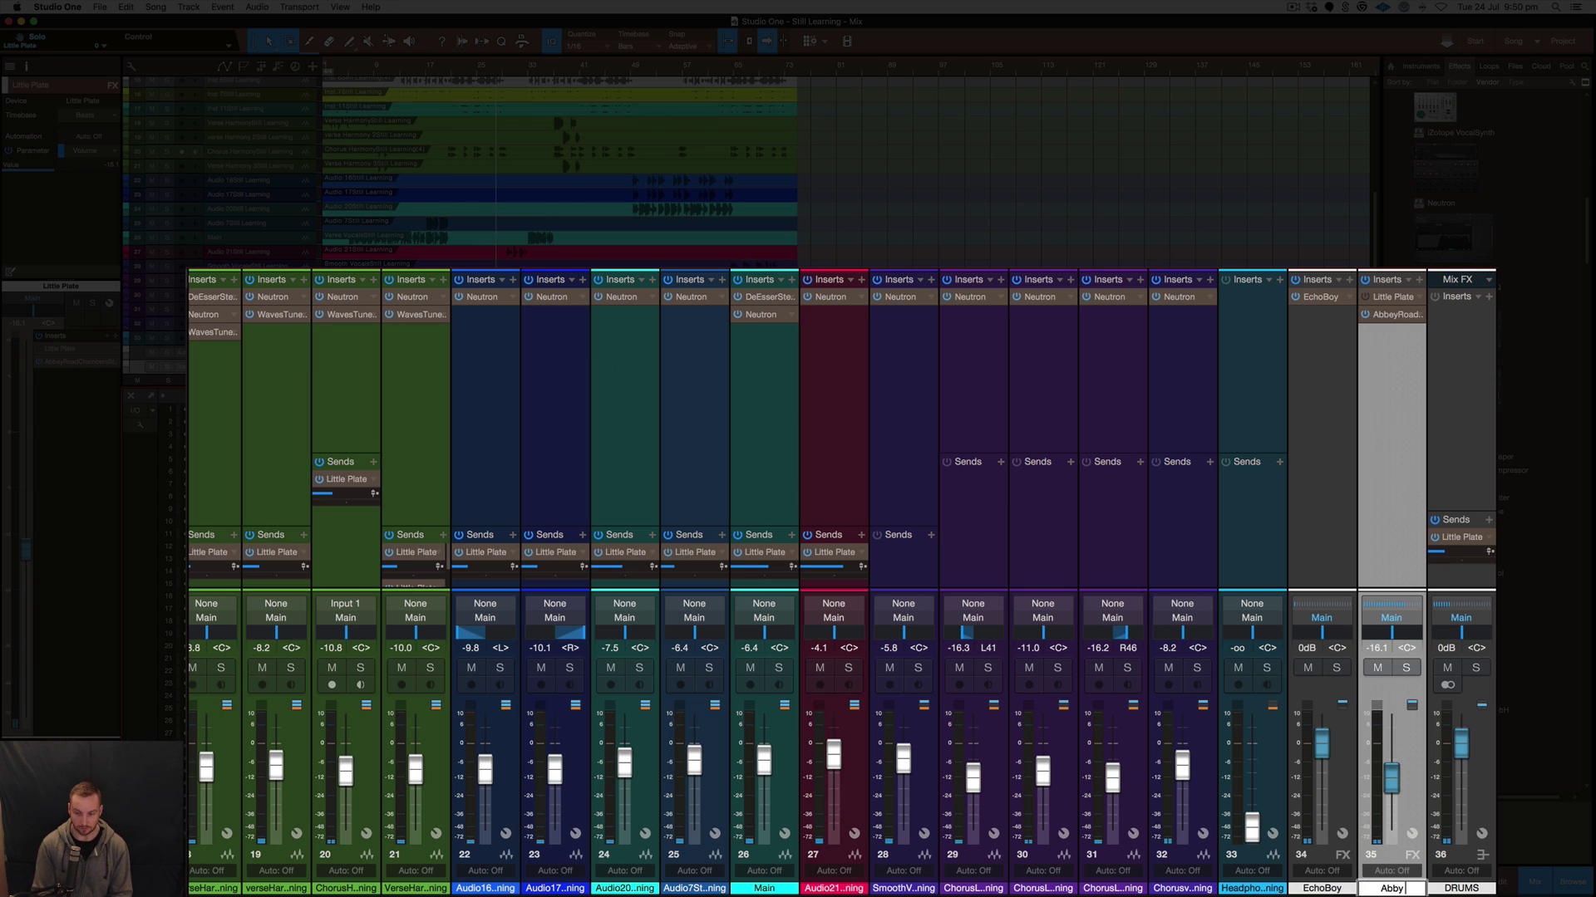
pyautogui.press('Return')
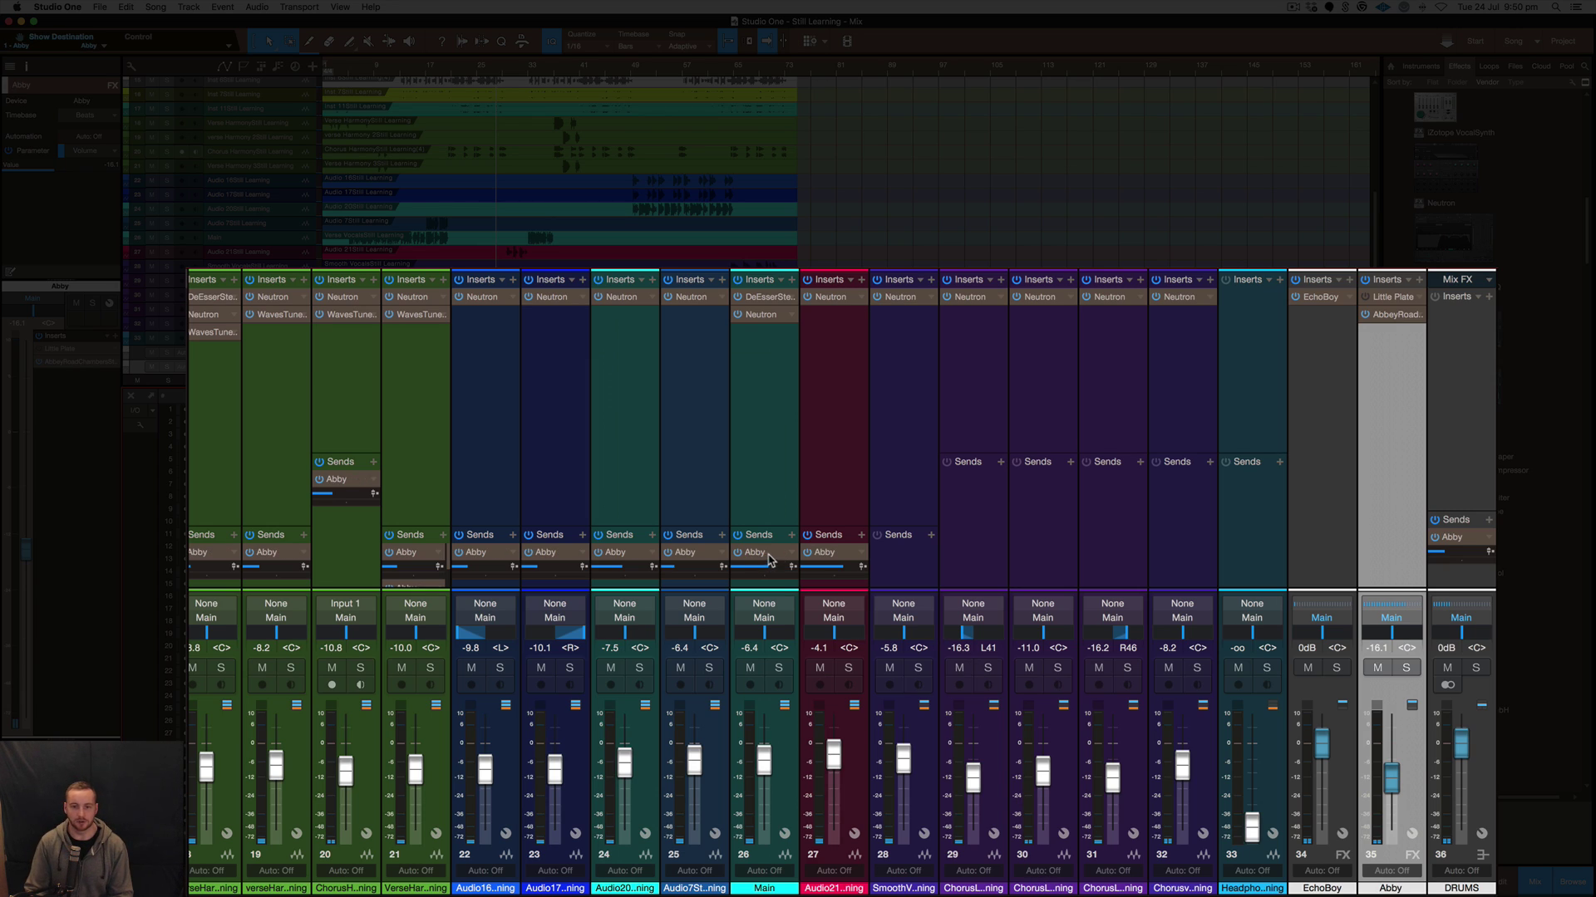
pyautogui.hscroll(-2, 779, 559)
pyautogui.hscroll(-2, 779, 559)
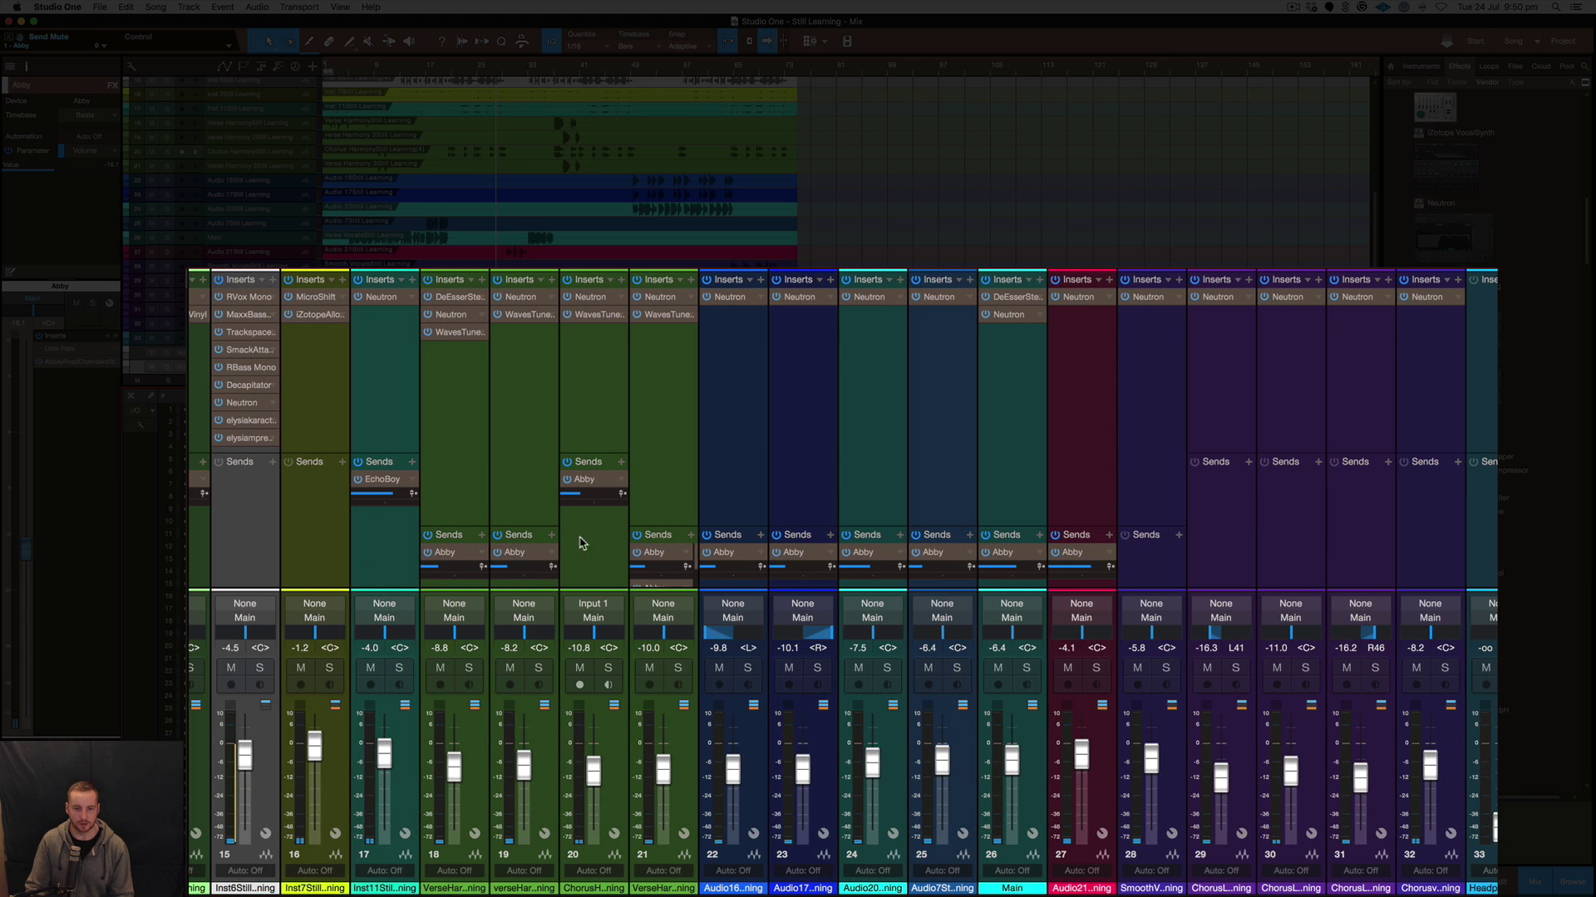
pyautogui.hscroll(-8, 519, 558)
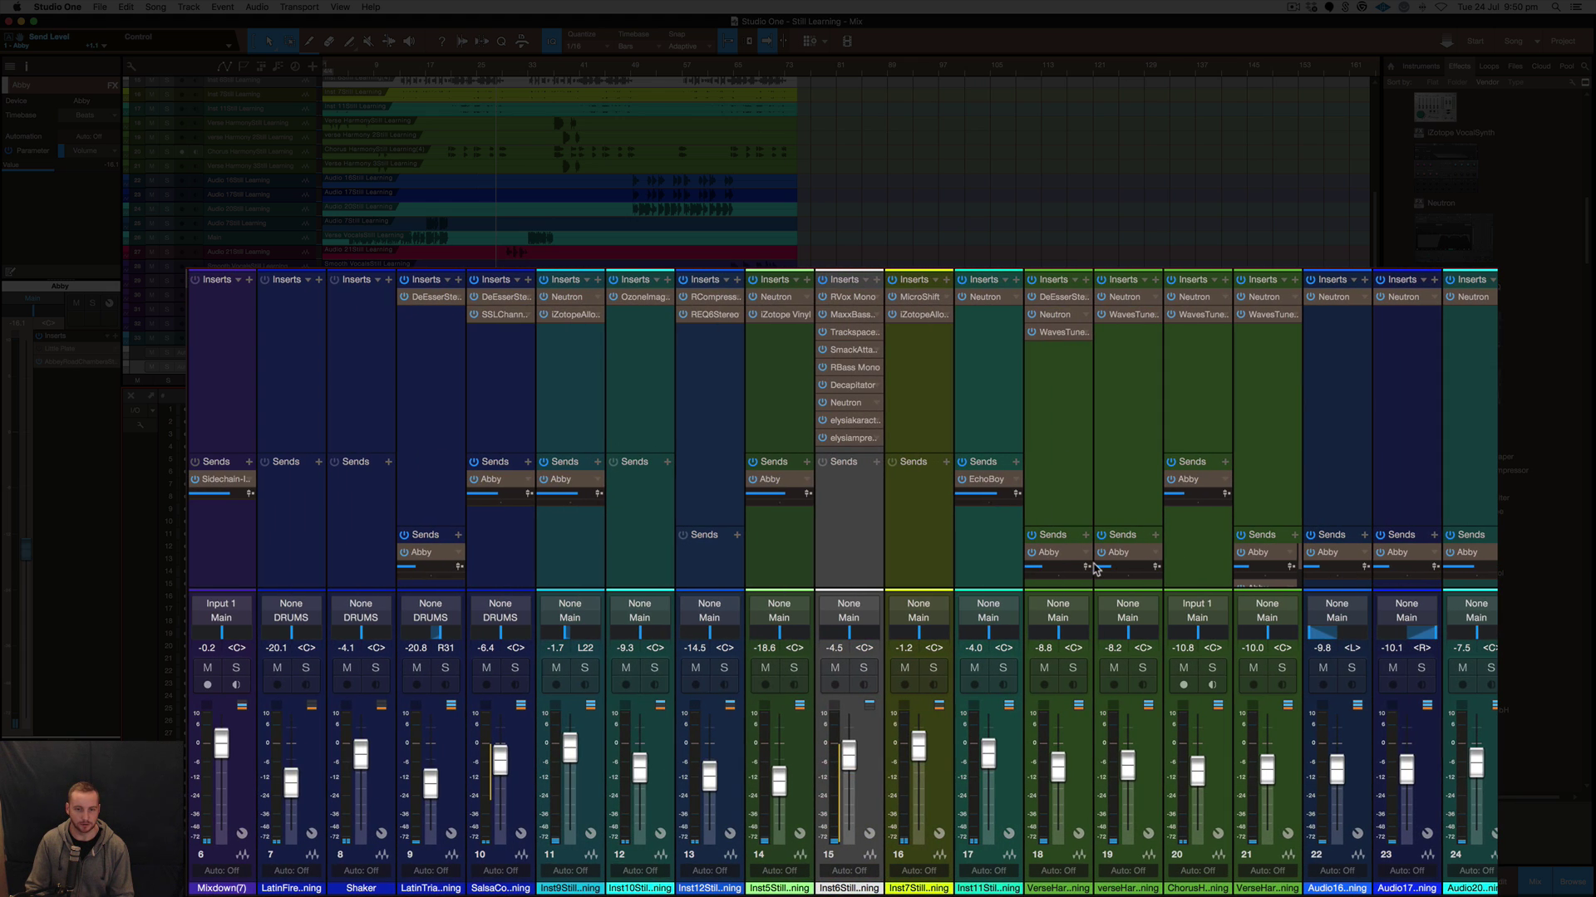
pyautogui.hscroll(-4, 488, 552)
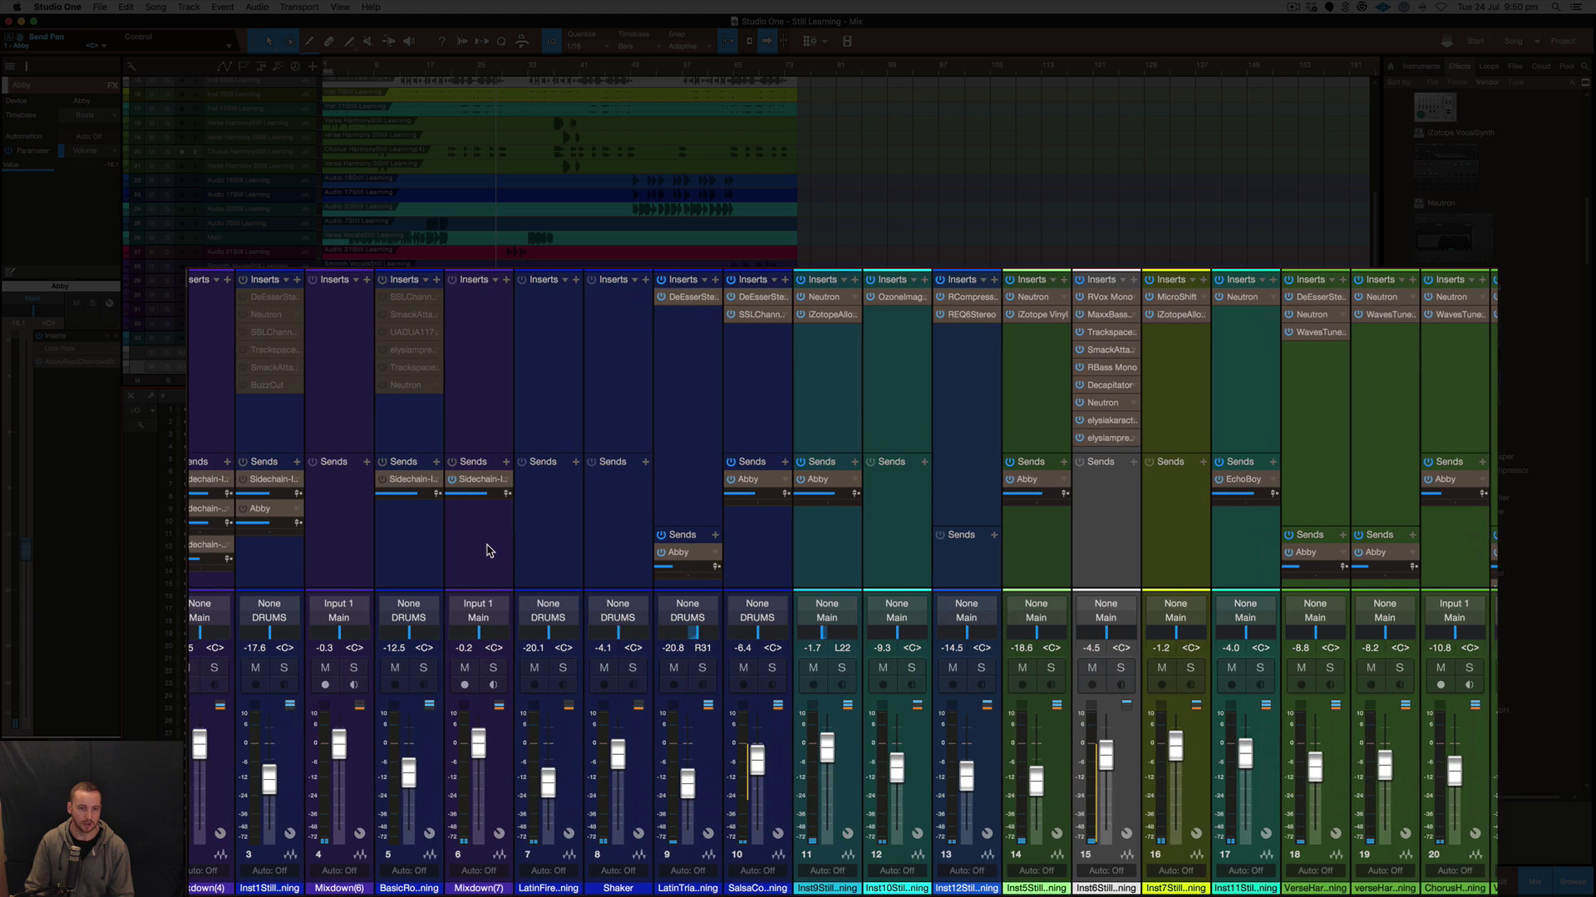
pyautogui.hscroll(15, 469, 561)
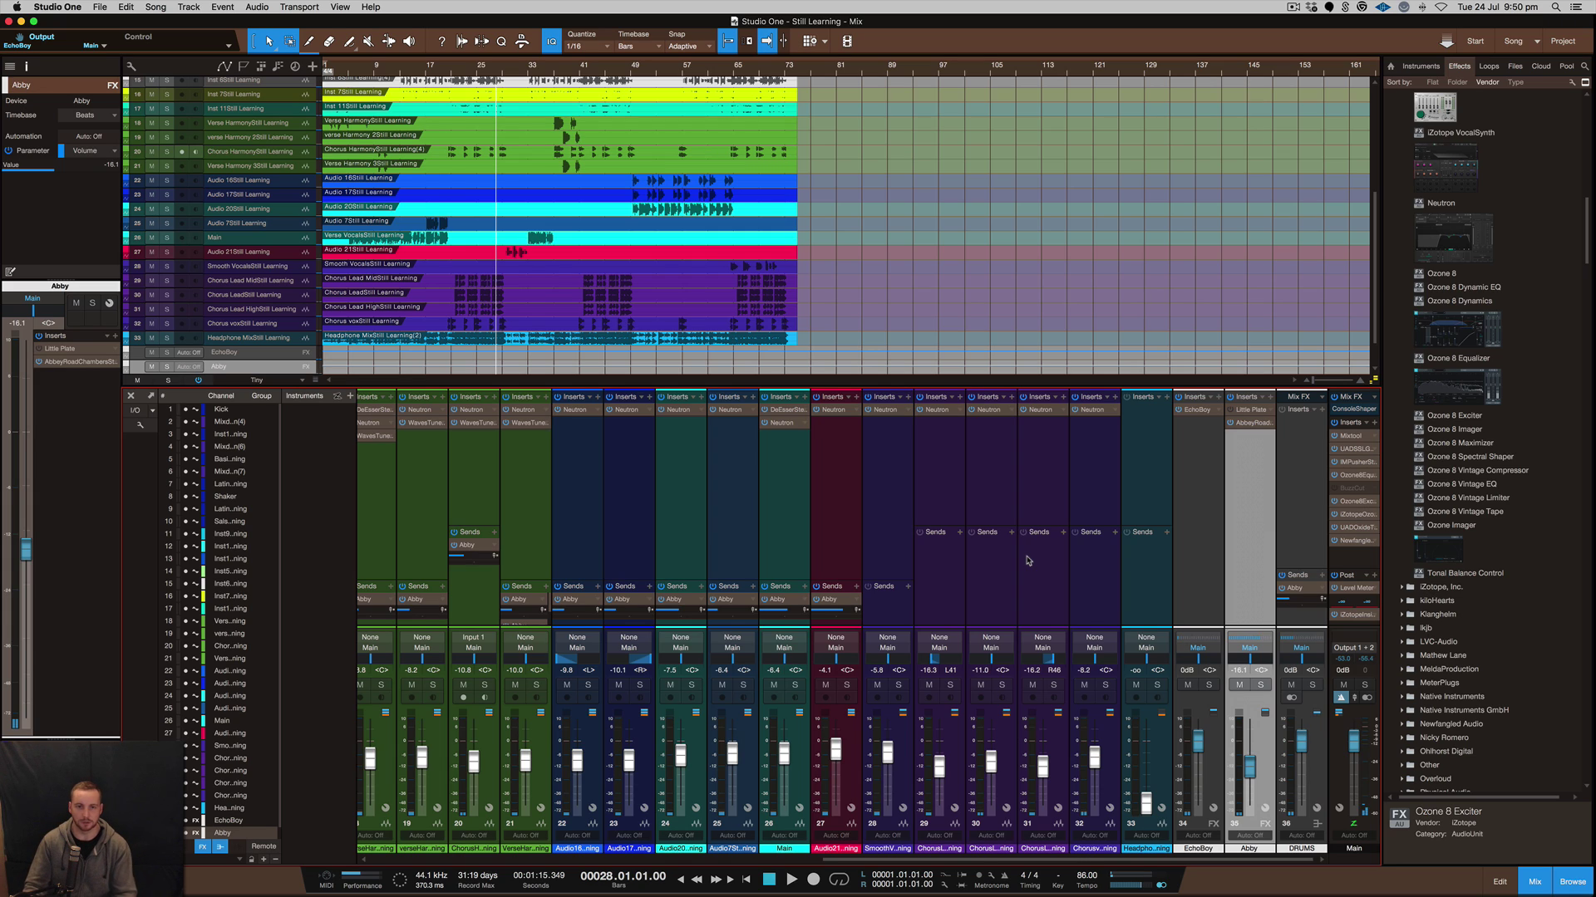
# - Reopen Abbey Road Chambers from the Abby bus insert and switch the reverb type to Stone
pyautogui.click(1246, 424)
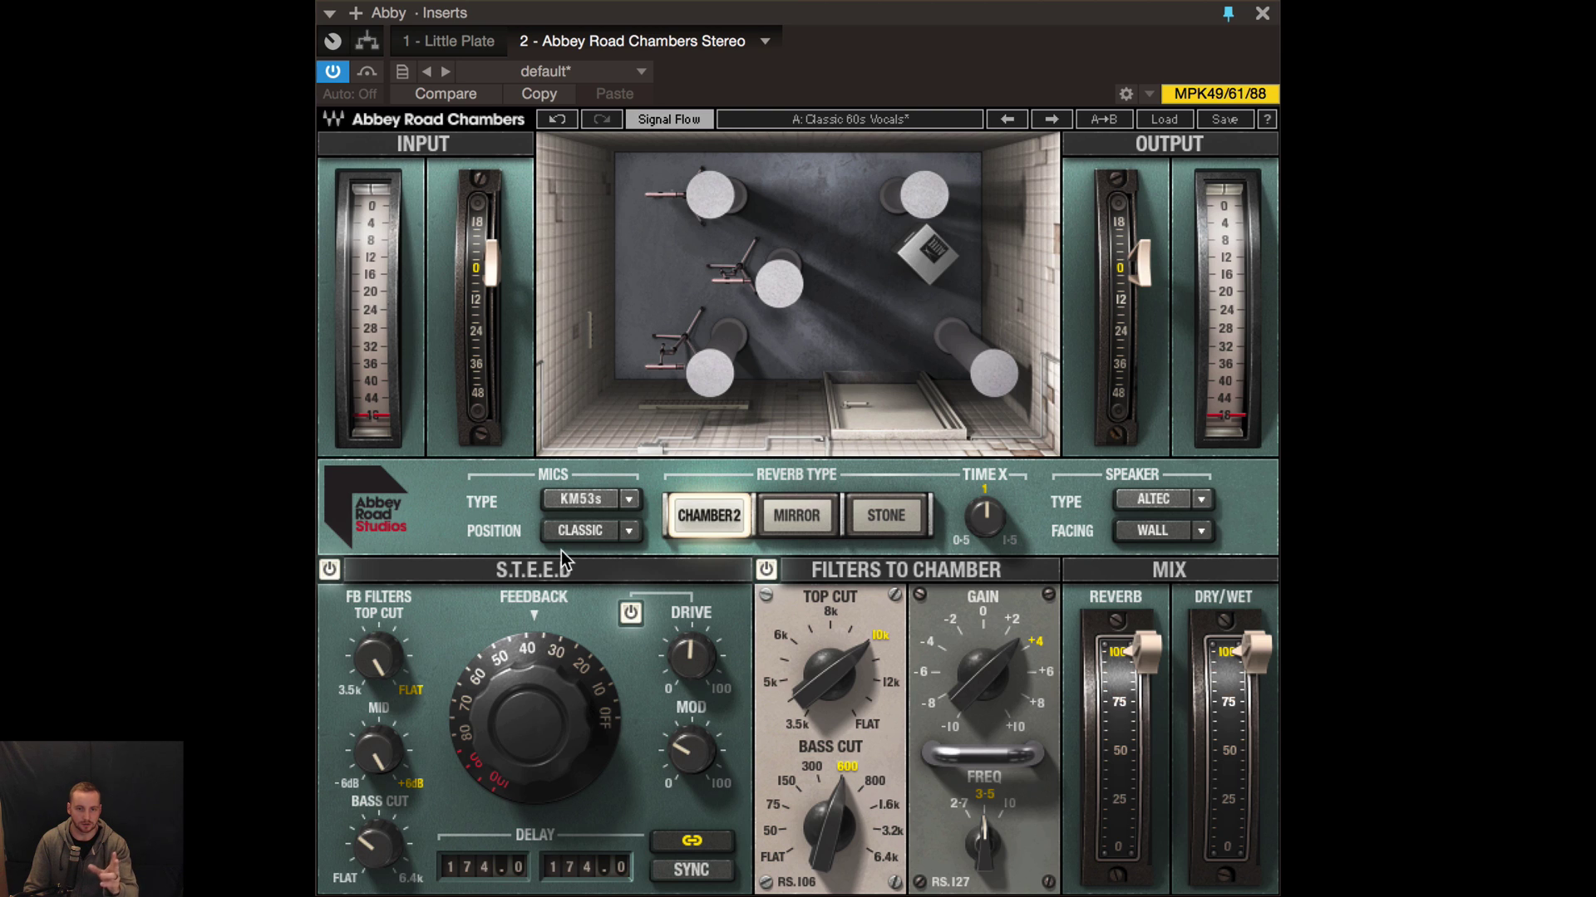
pyautogui.scroll(-1, 570, 532)
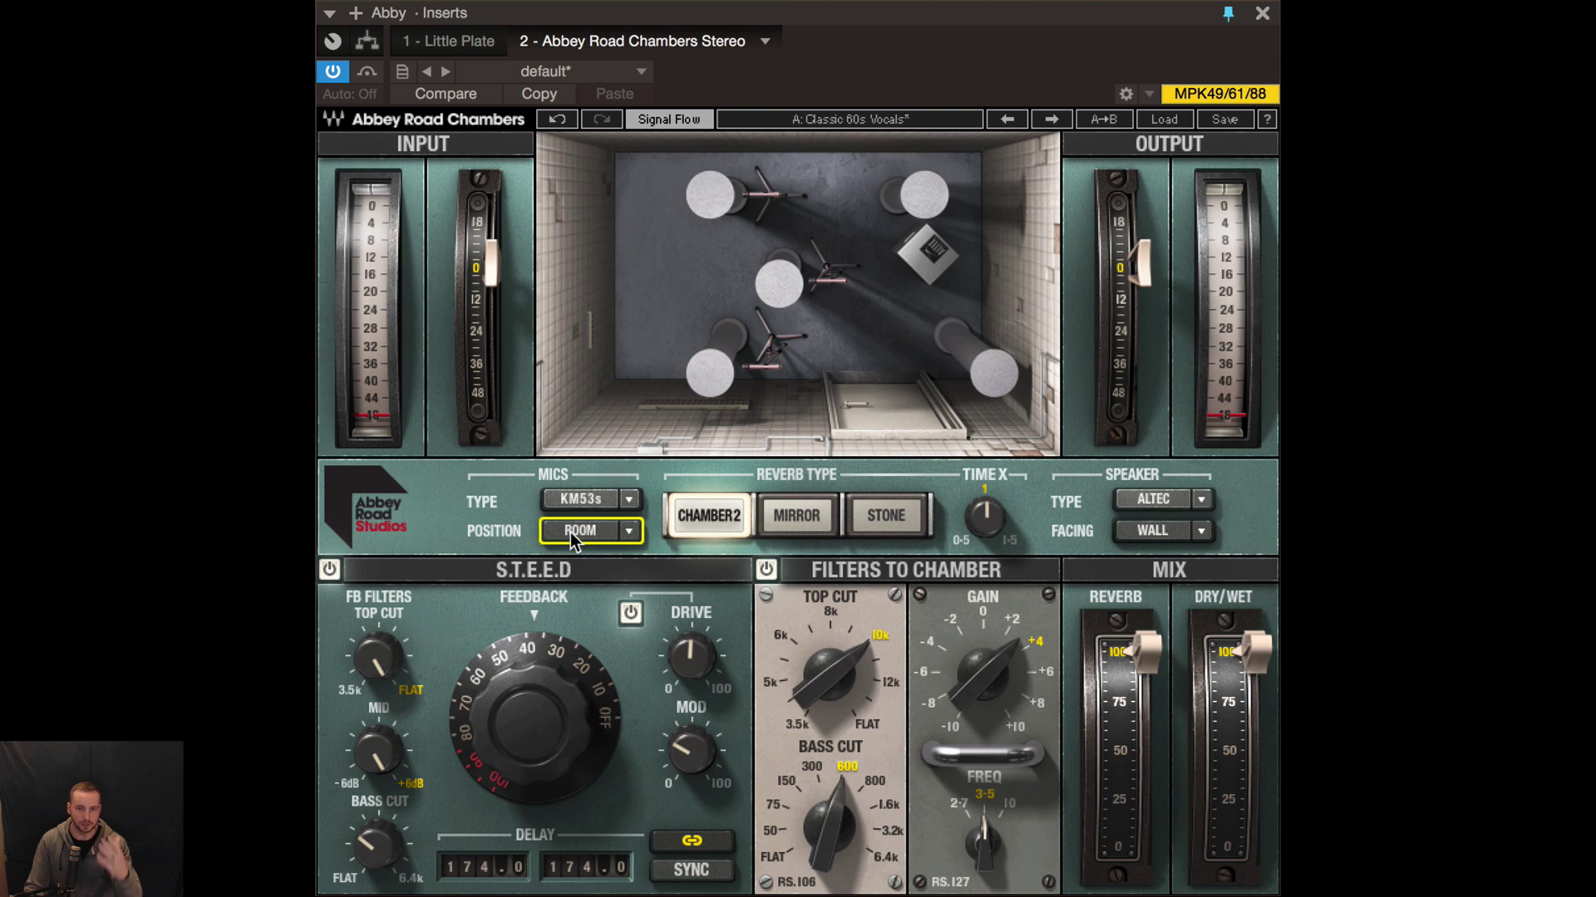
pyautogui.scroll(-1, 570, 532)
pyautogui.click(875, 517)
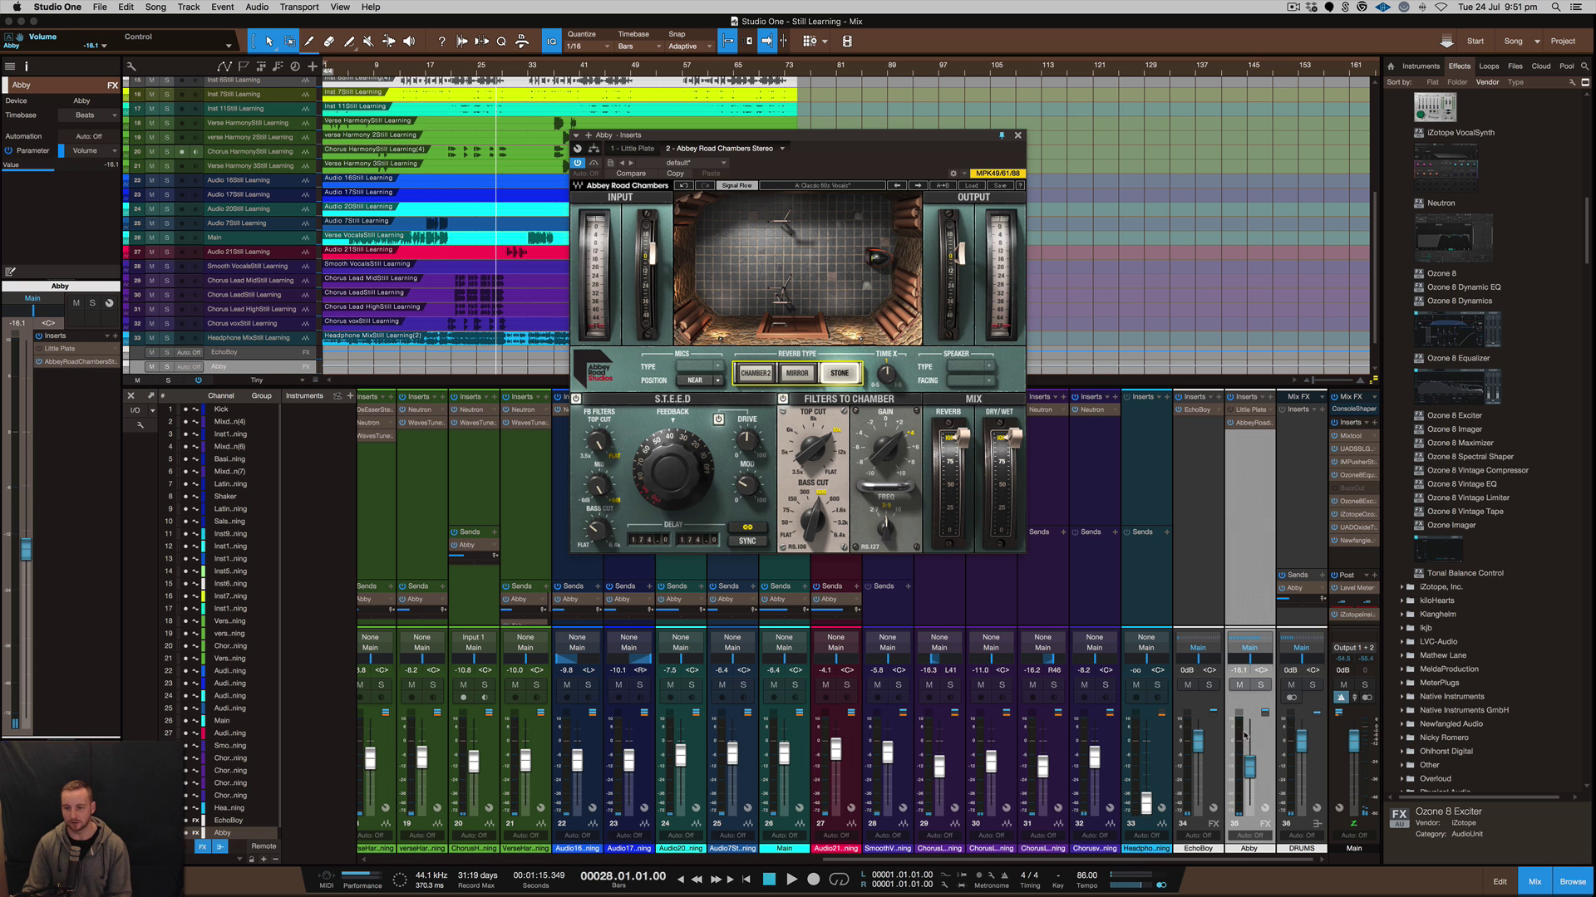
# - Solo the Abby reverb bus on its mixer channel strip
pyautogui.click(1259, 683)
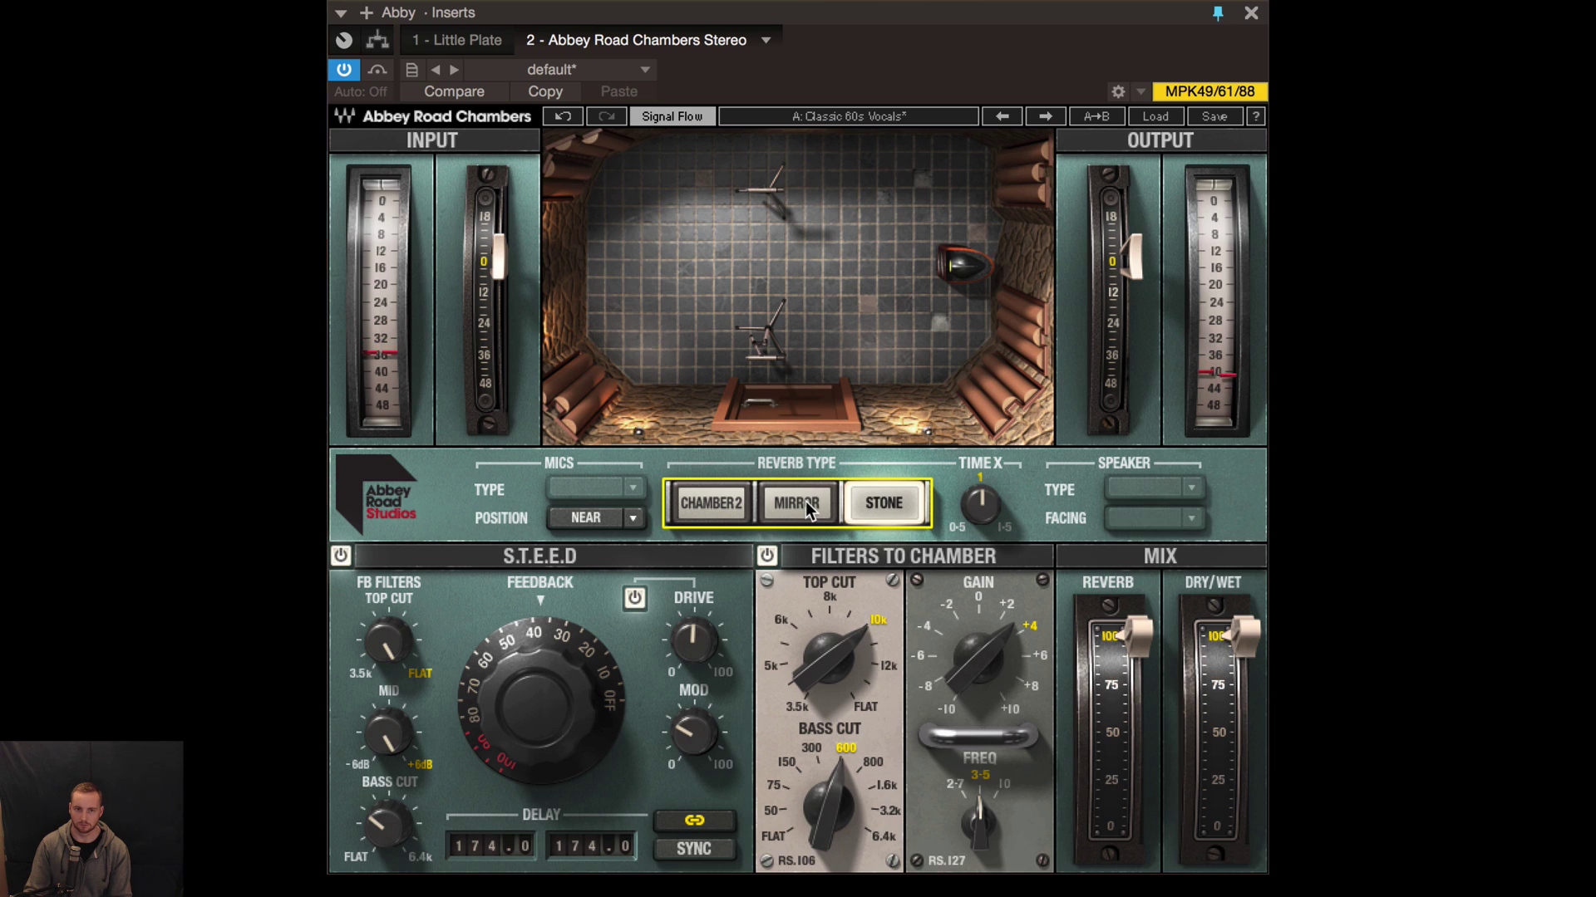
# - Try Mirror, then set the reverb type to Chamber 2 with Classic mic position
pyautogui.click(805, 501)
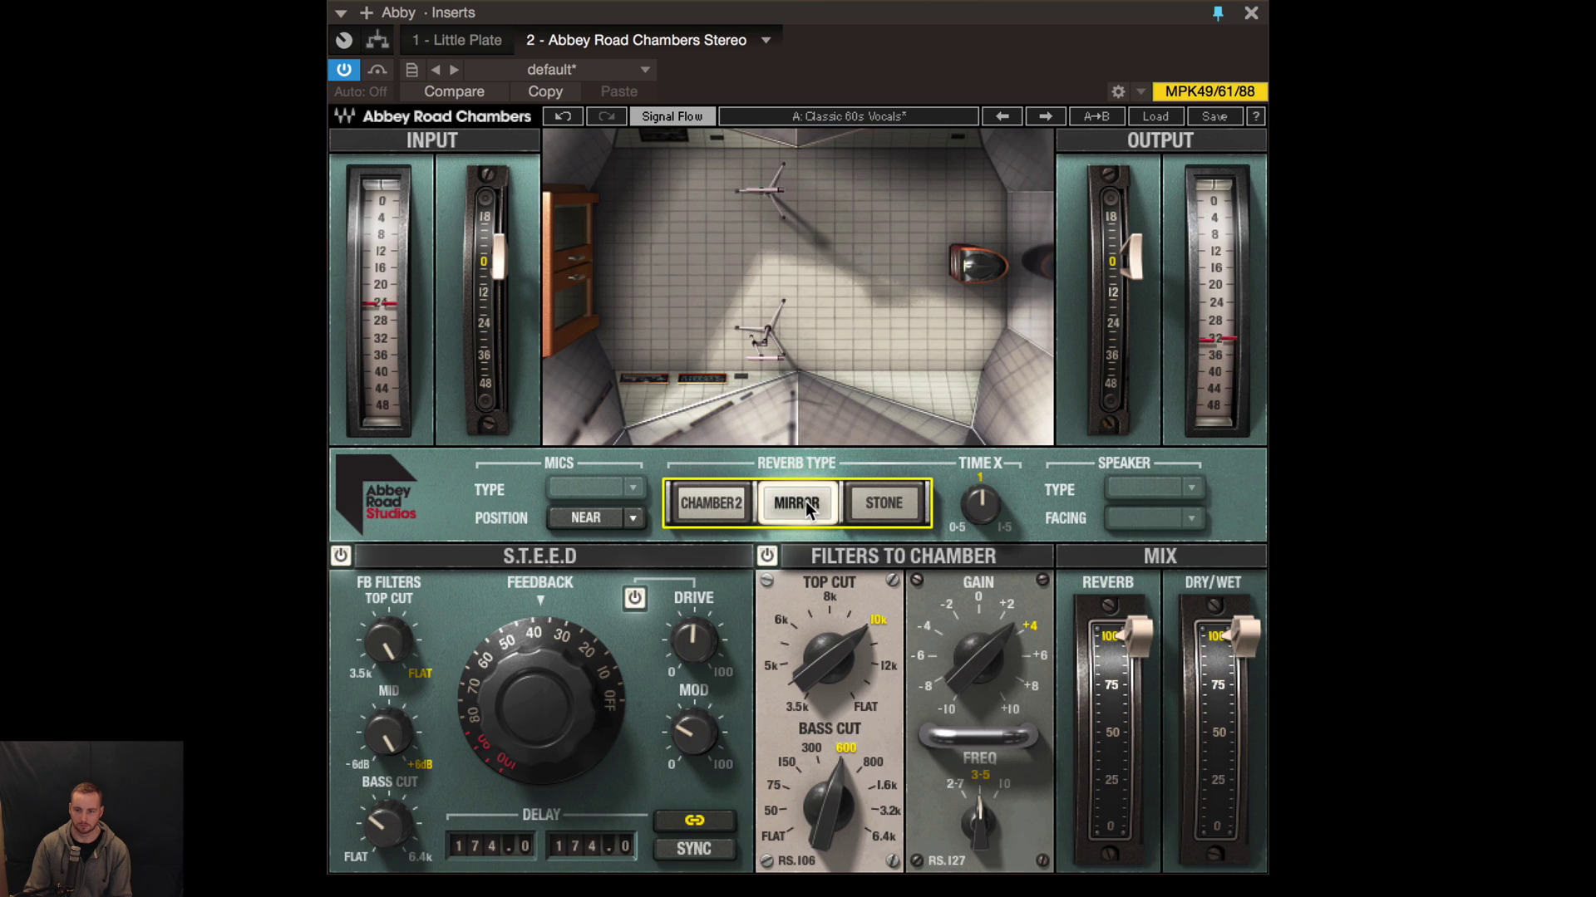
pyautogui.click(710, 501)
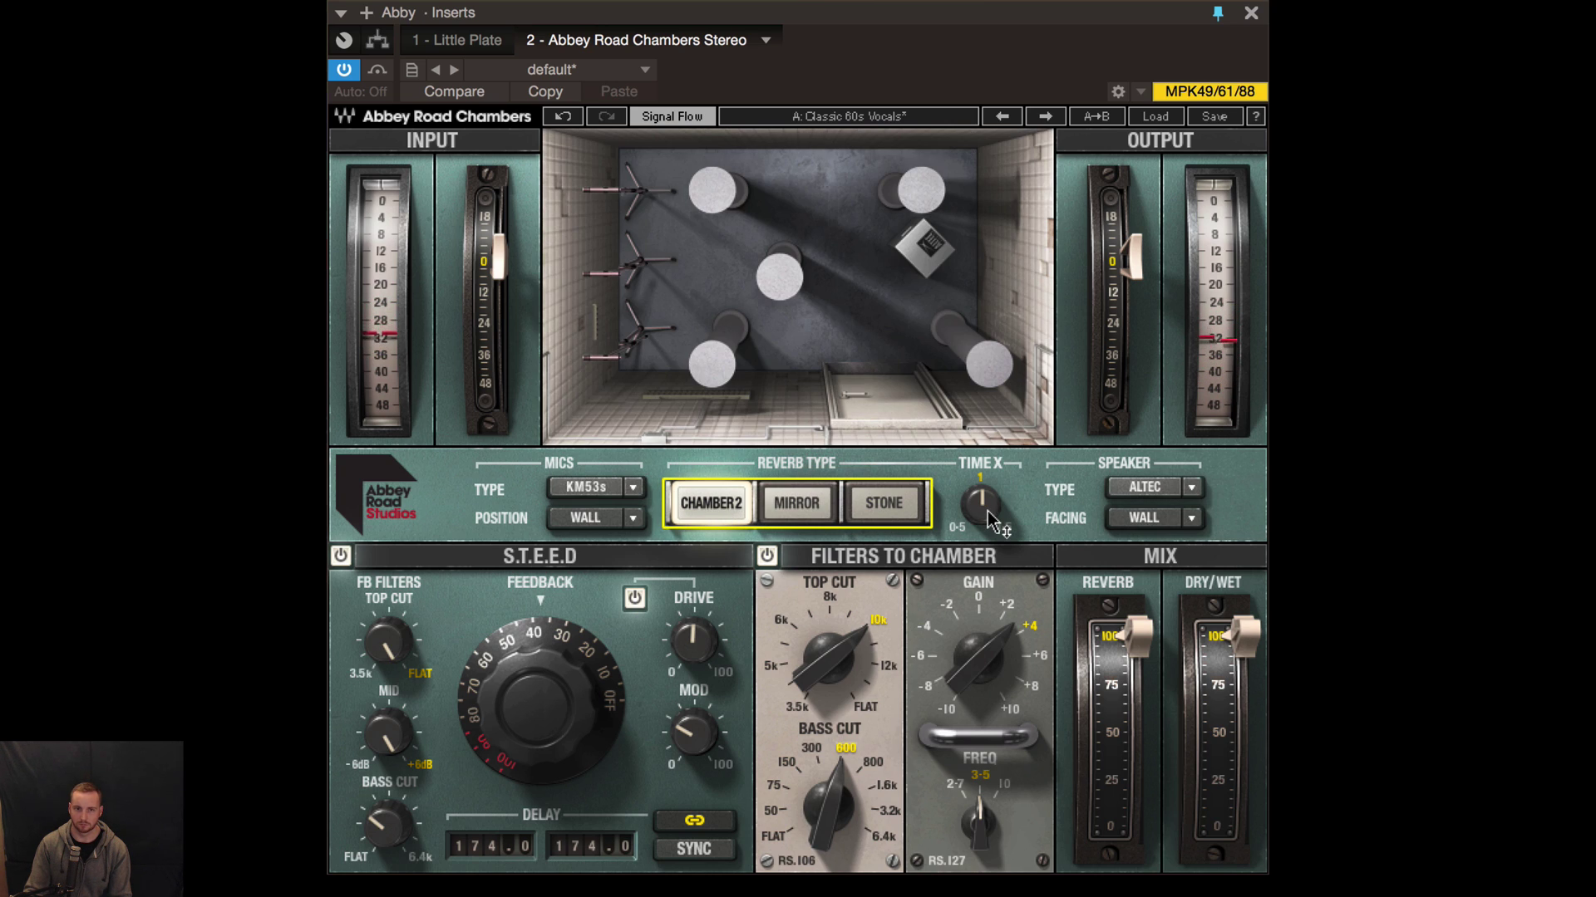
pyautogui.moveTo(987, 511)
pyautogui.click(605, 517)
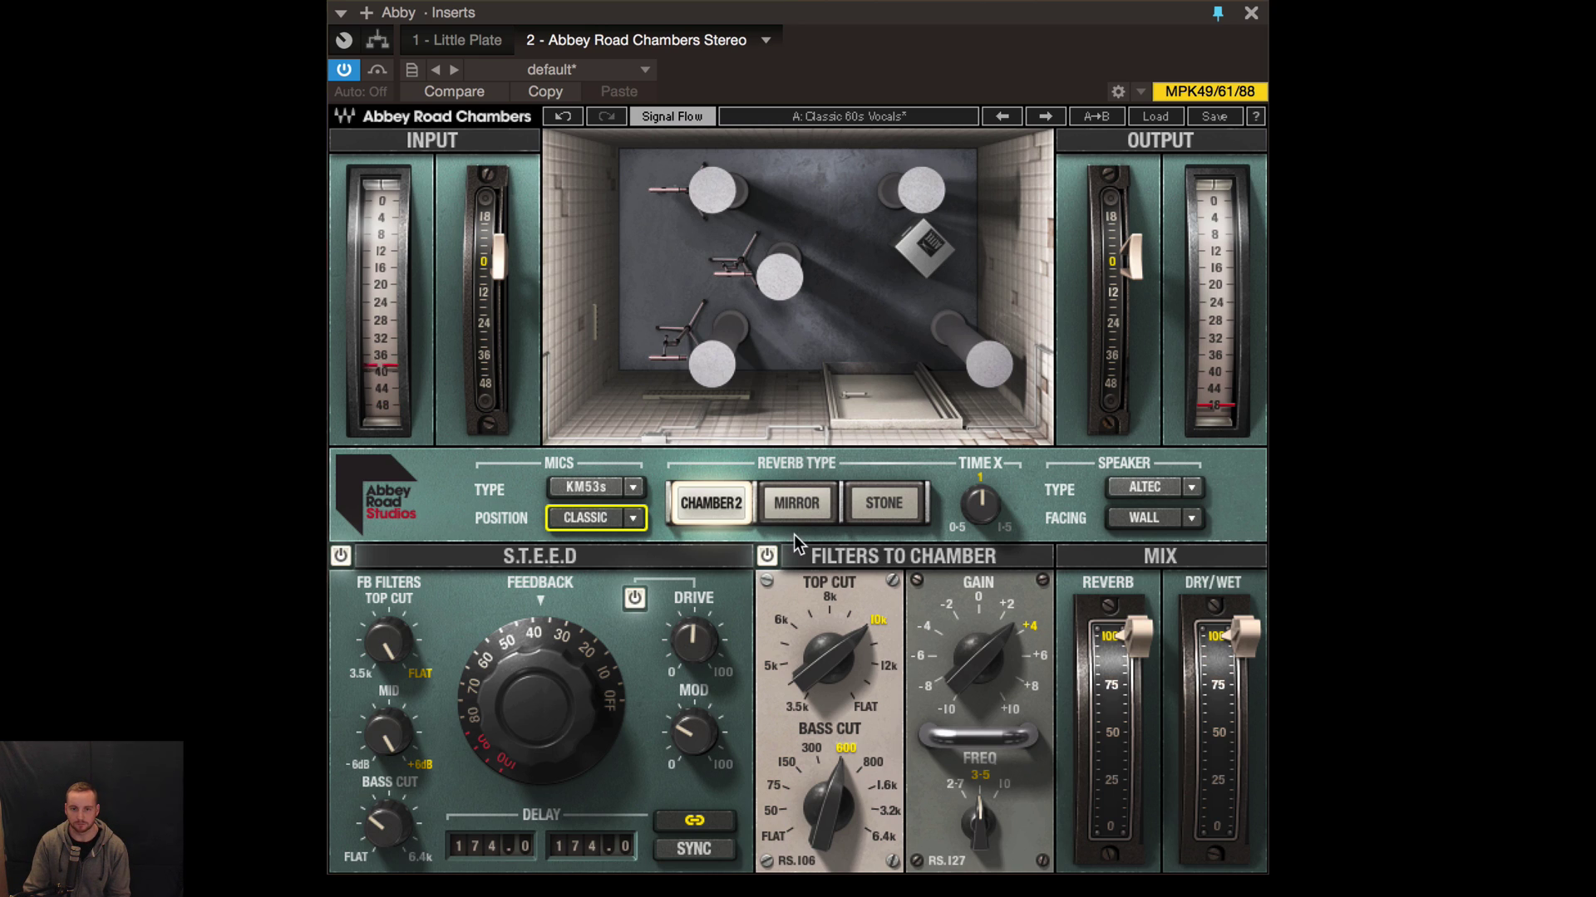
# - Set the mics type to MK2Hs, Speaker Facing to Room, and Speaker Type to B&W
pyautogui.scroll(-1, 576, 492)
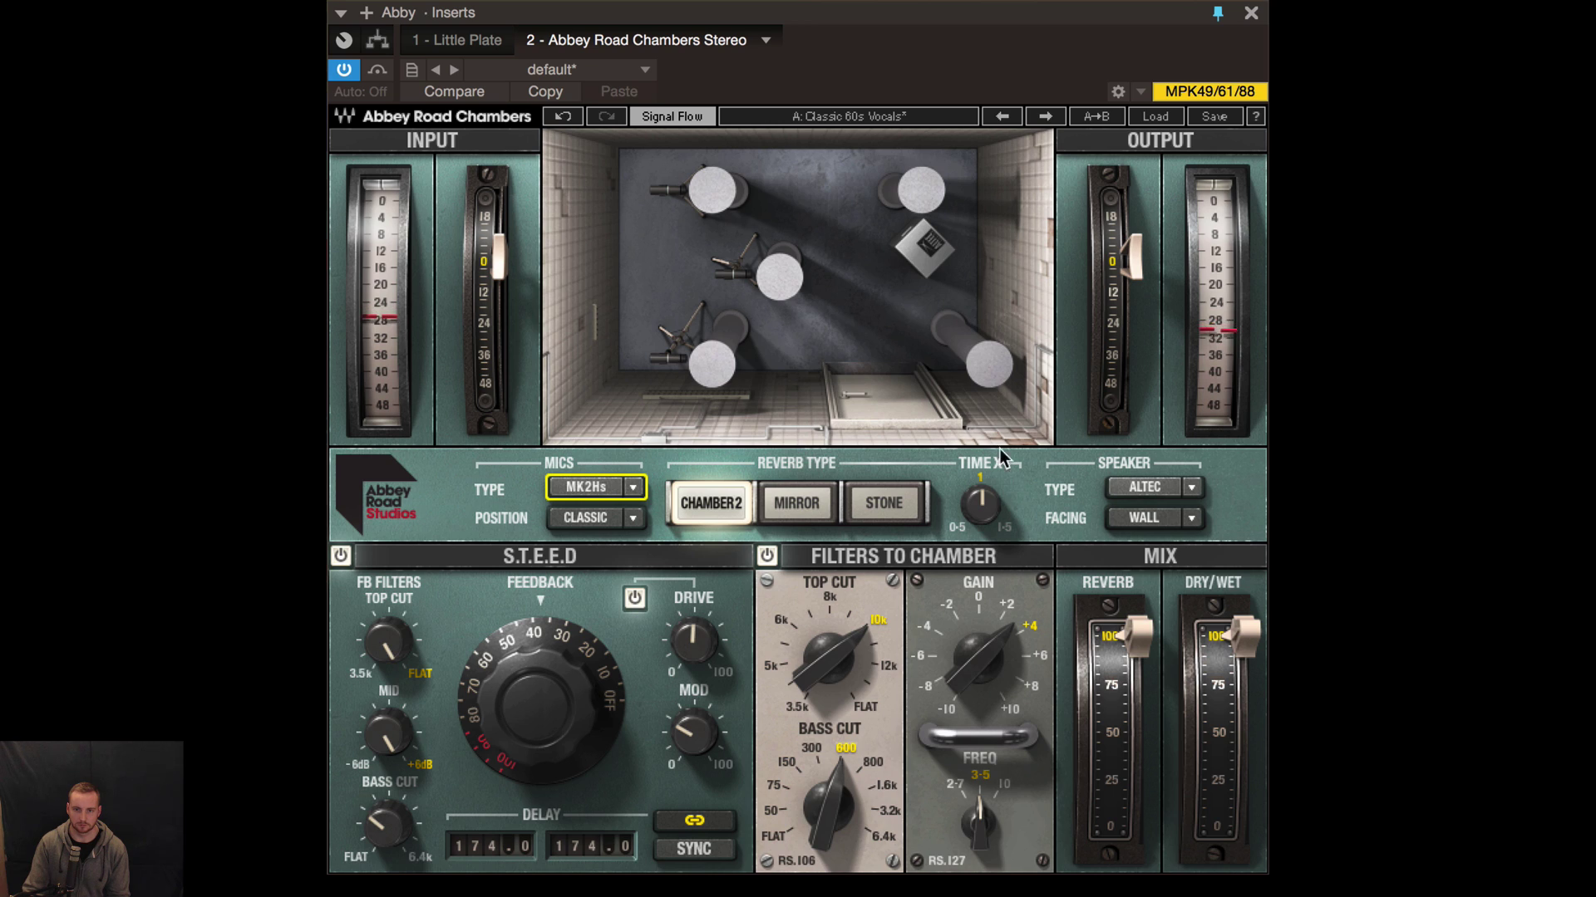
pyautogui.click(1147, 518)
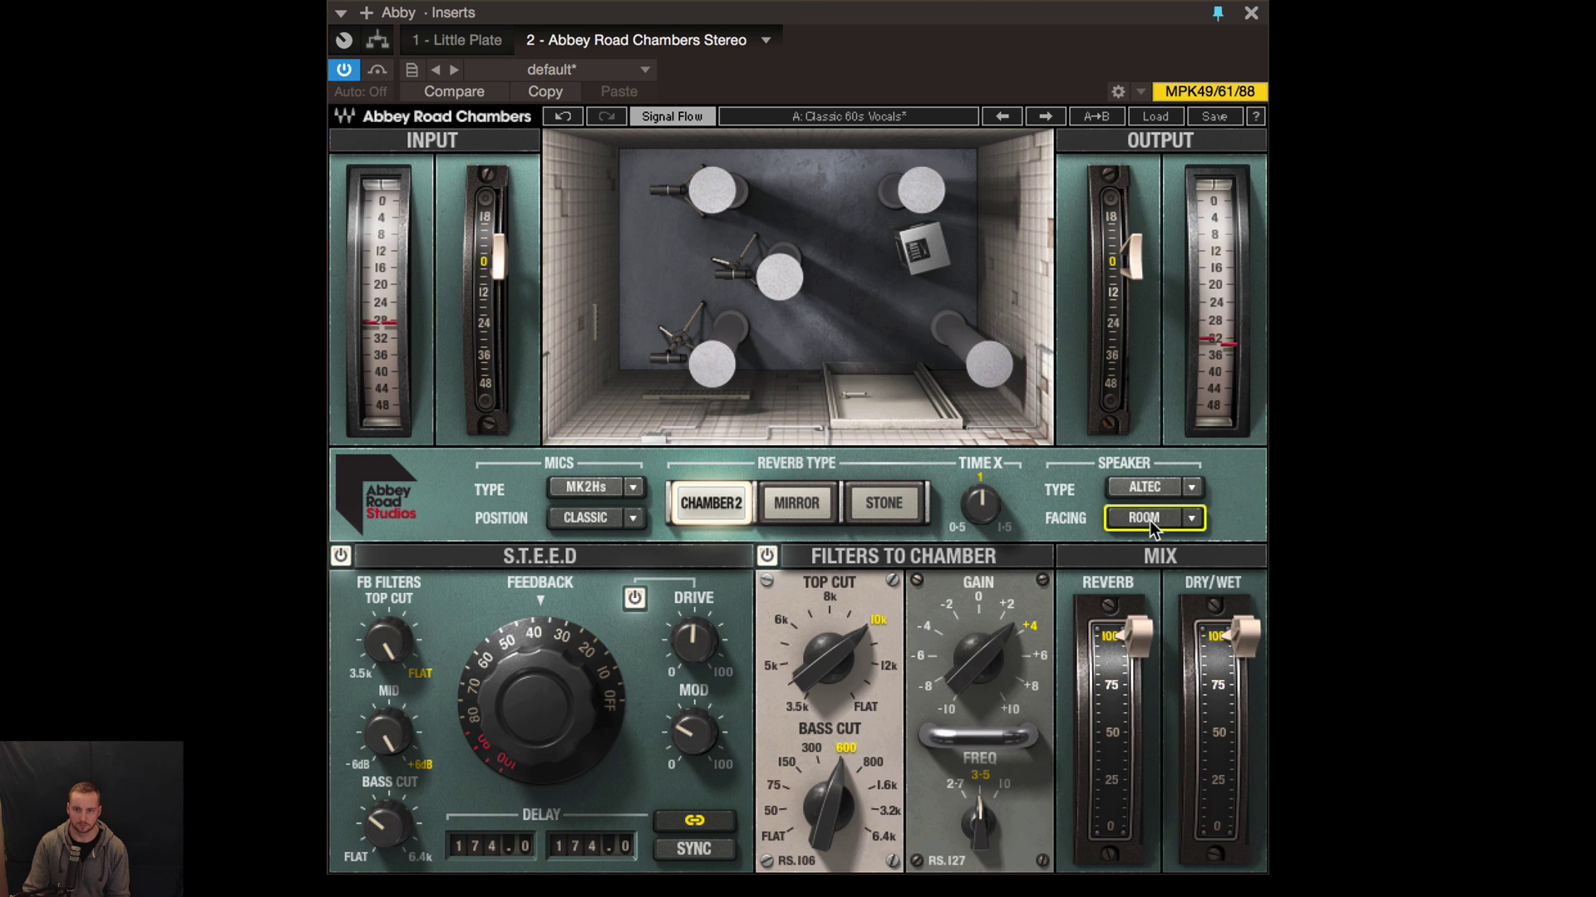
pyautogui.click(1146, 488)
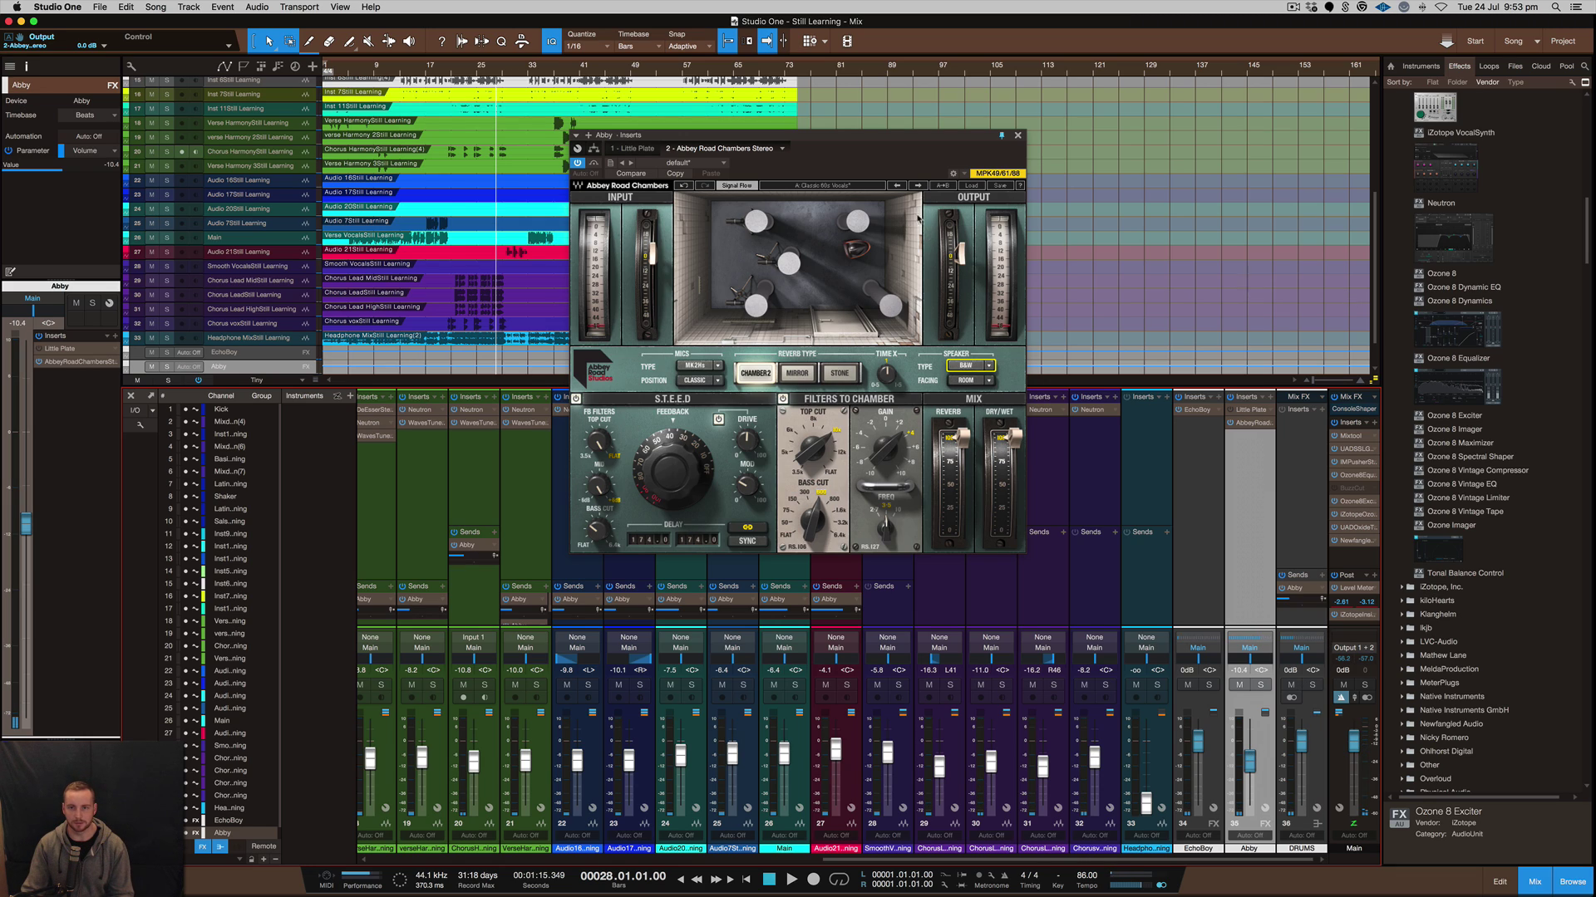
# - Close the reverb window and adjust the Abby bus fader to -16.1 dB
pyautogui.click(1018, 136)
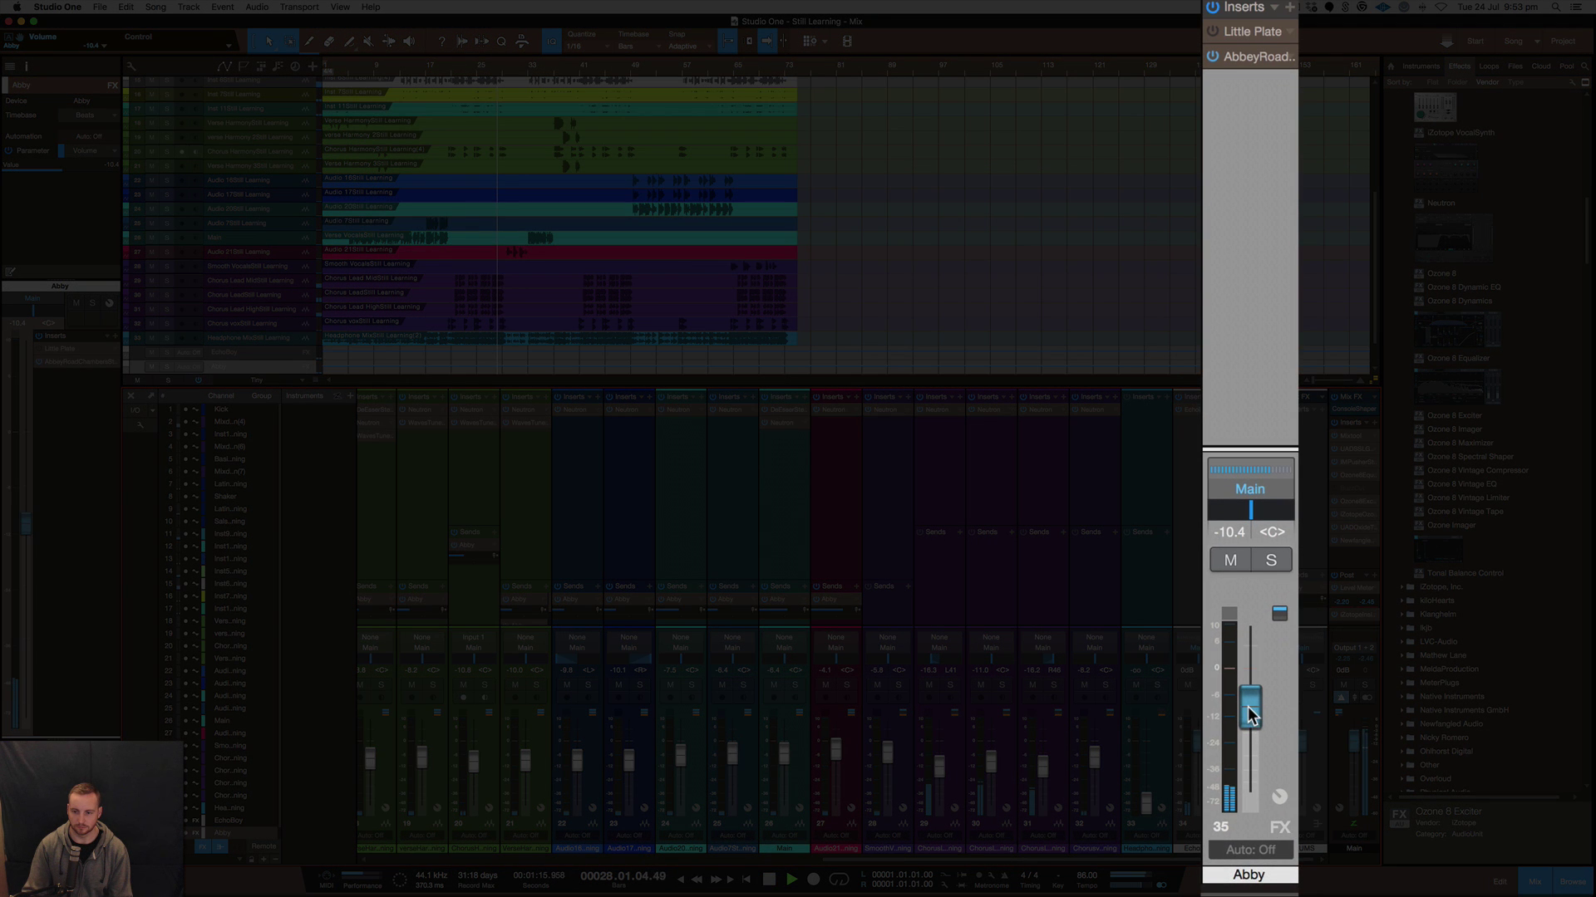
pyautogui.moveTo(1249, 758); pyautogui.dragTo(1249, 747)
pyautogui.moveTo(1249, 690)
pyautogui.mouseDown()
pyautogui.moveTo(1248, 636)
pyautogui.moveTo(1250, 717)
pyautogui.mouseUp()
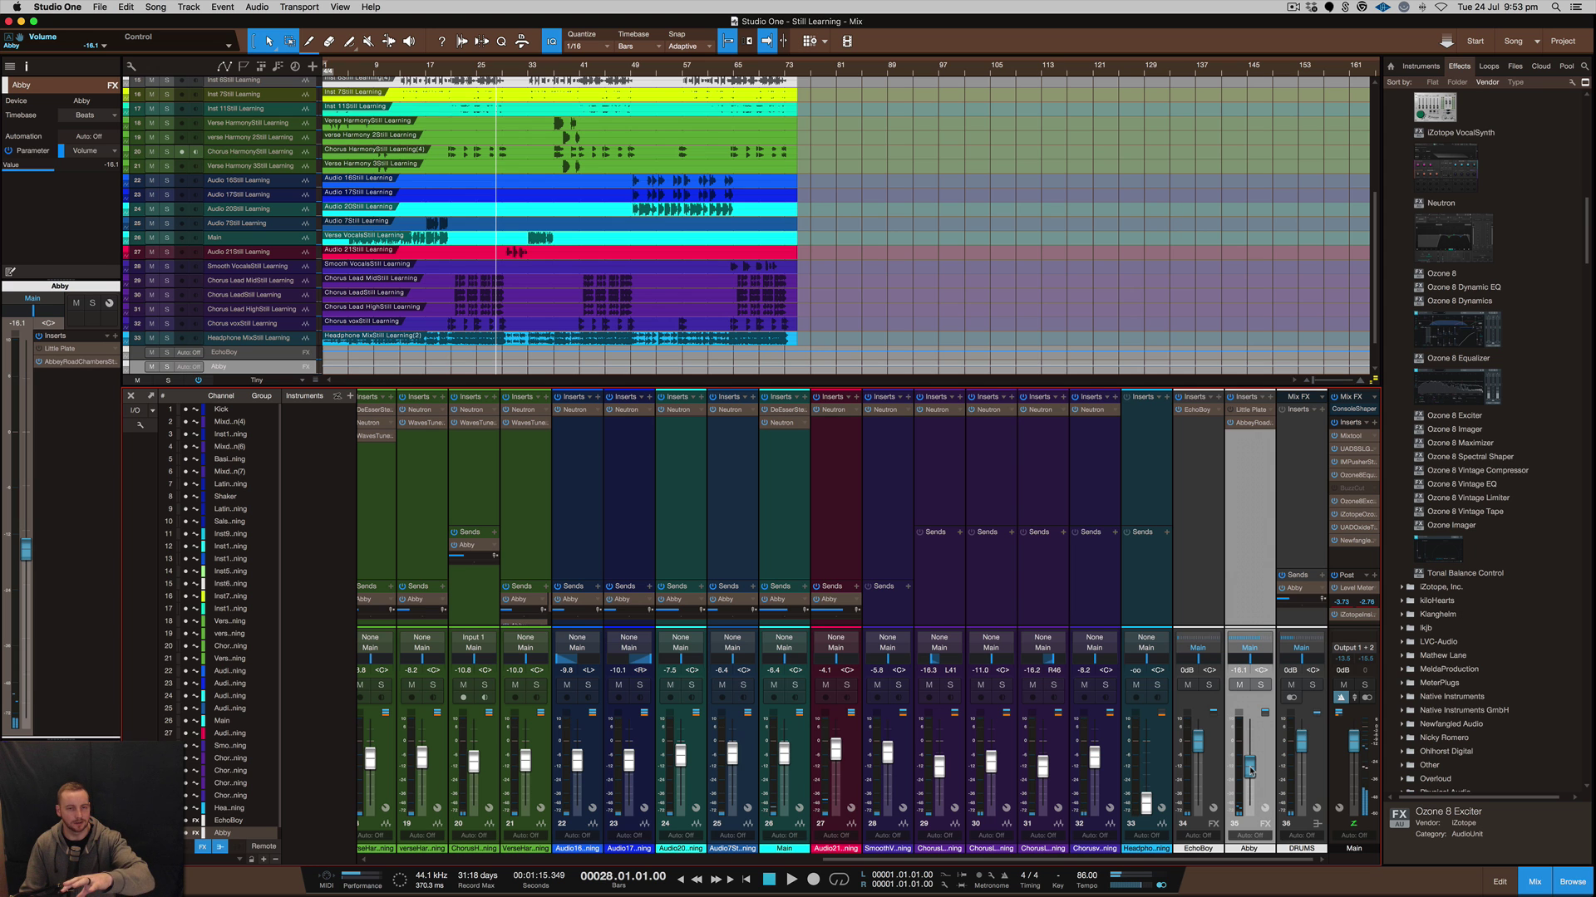
# - Stop playback and reopen Abbey Road Chambers, still on Chamber 2, from the Abby insert
pyautogui.click(503, 74)
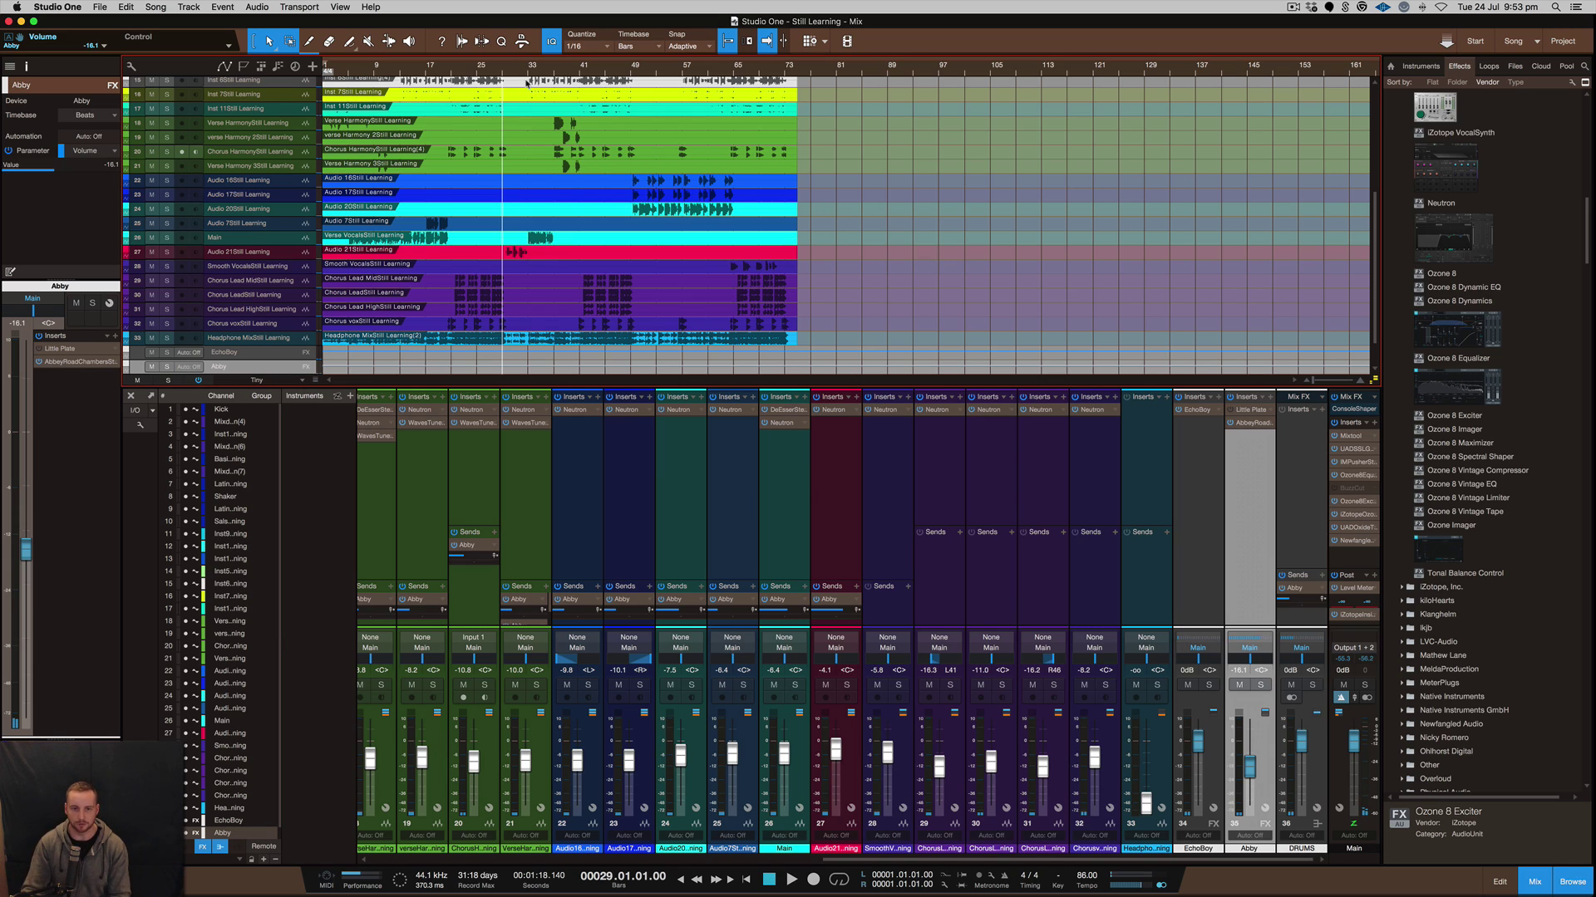
pyautogui.press('space')
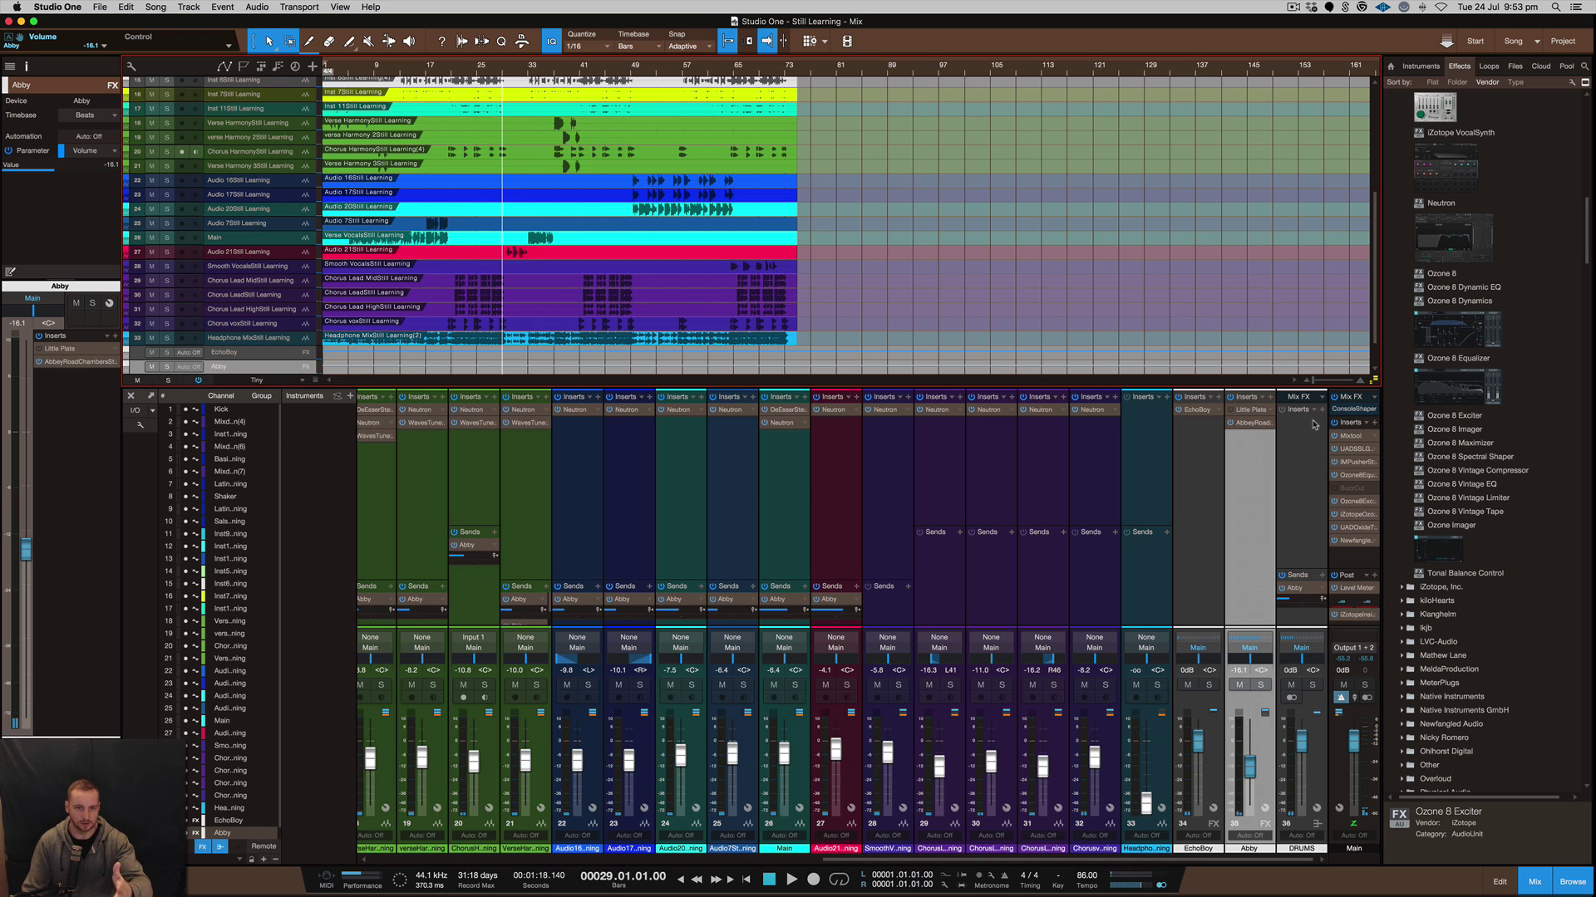
pyautogui.click(1252, 423)
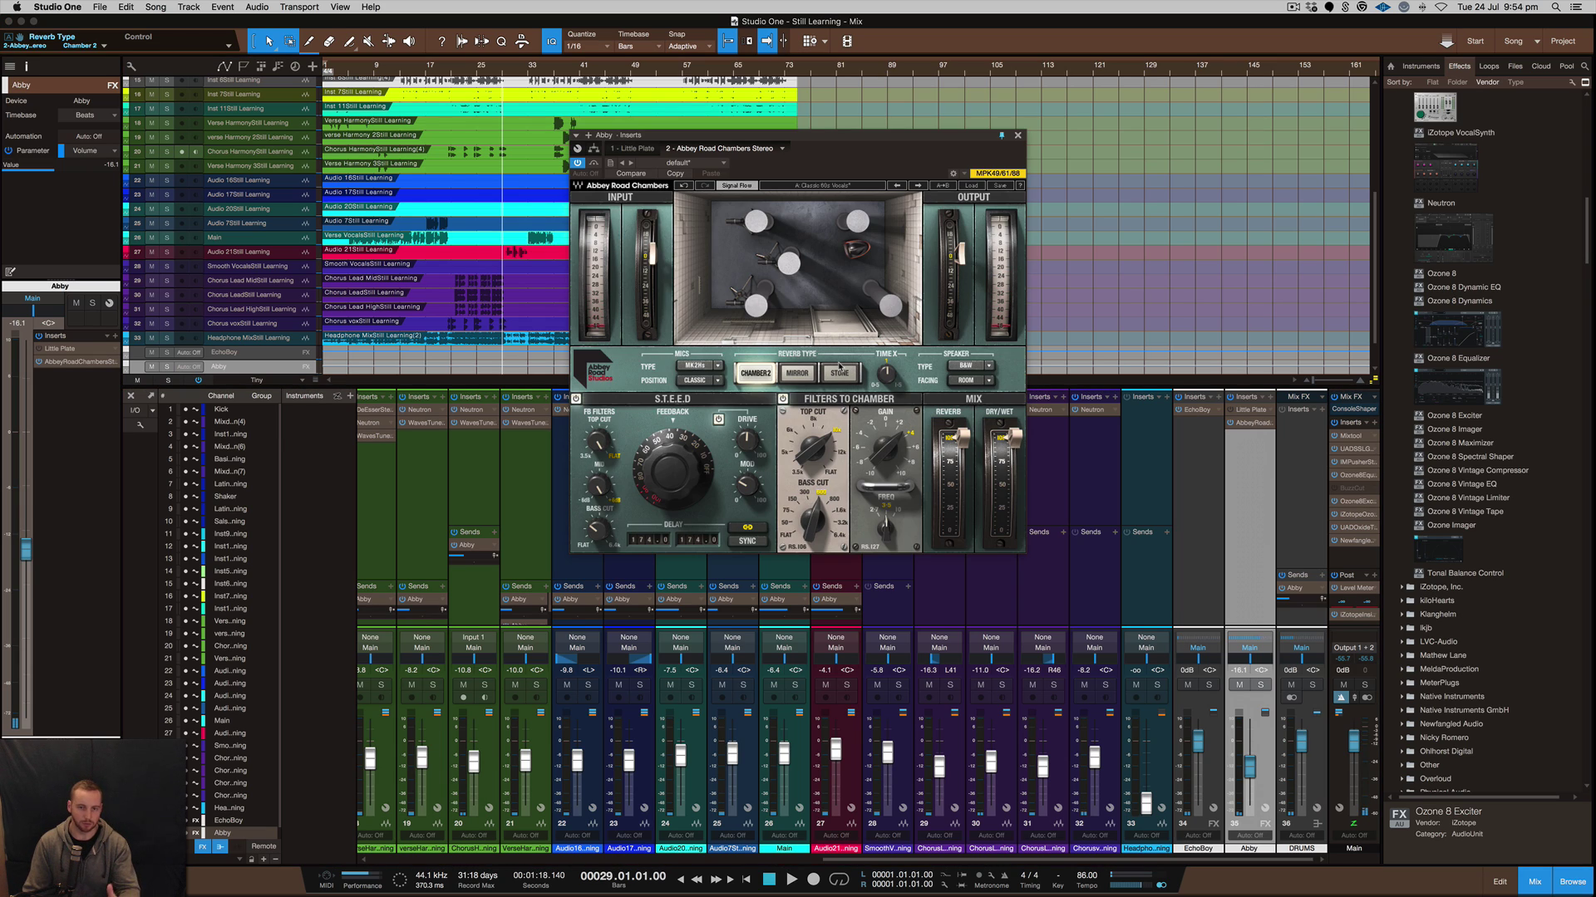